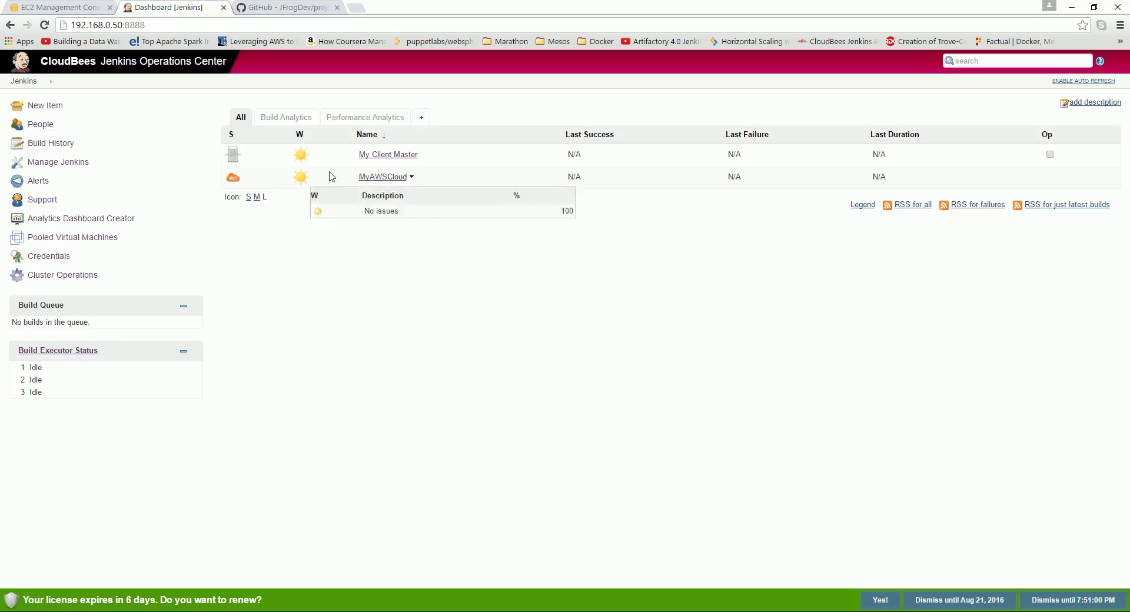
# Open My Client Master and start a new Maven project item named maven-example
pyautogui.click(398, 155)
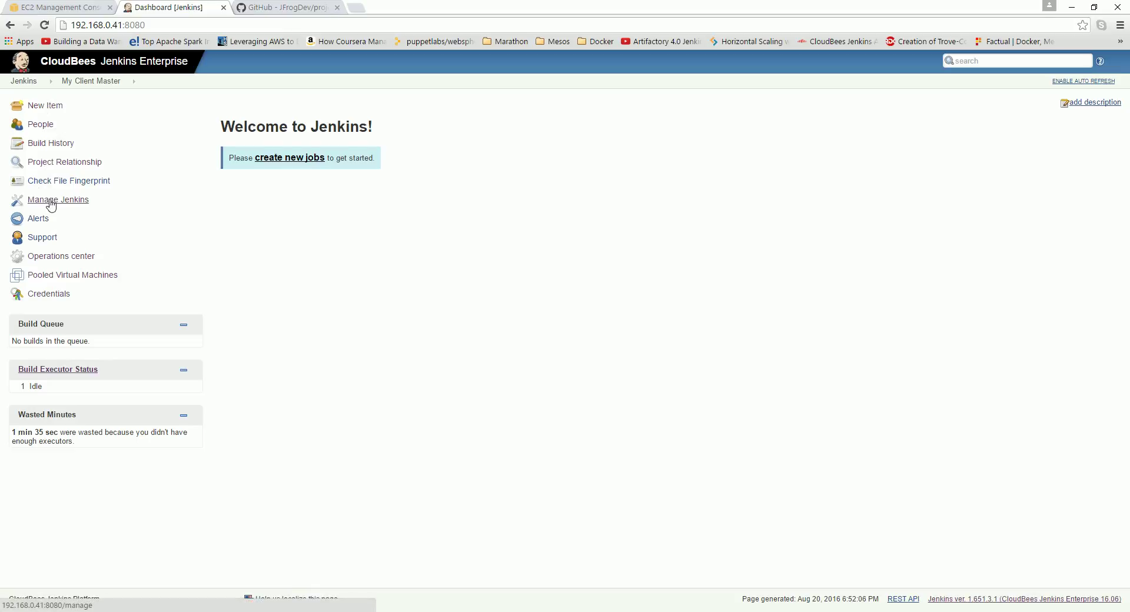
pyautogui.click(34, 110)
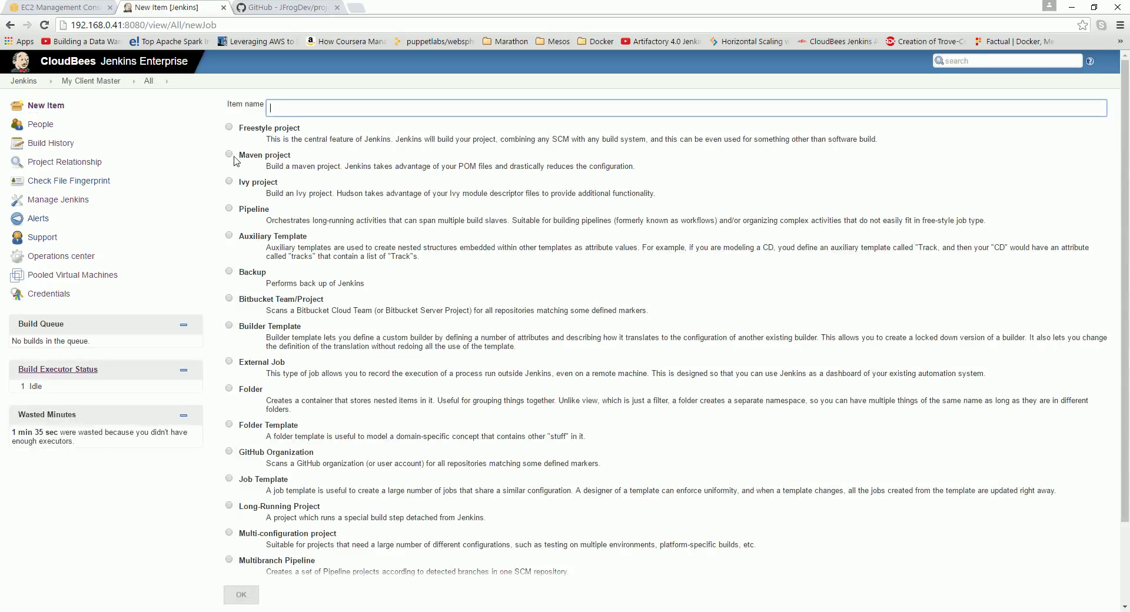
pyautogui.click(229, 153)
pyautogui.click(297, 109)
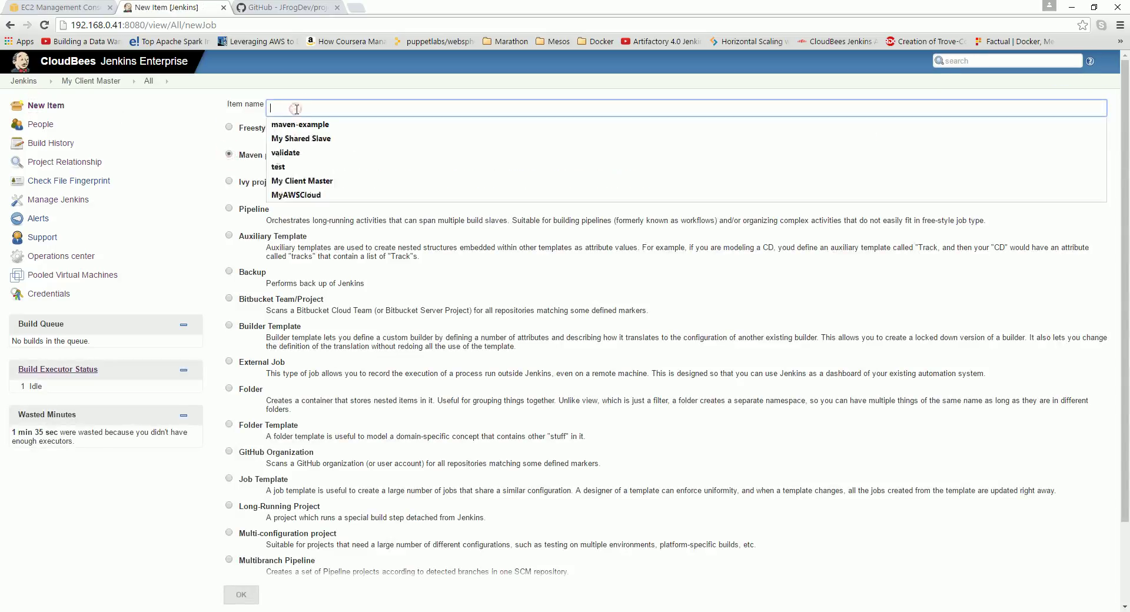
pyautogui.click(301, 124)
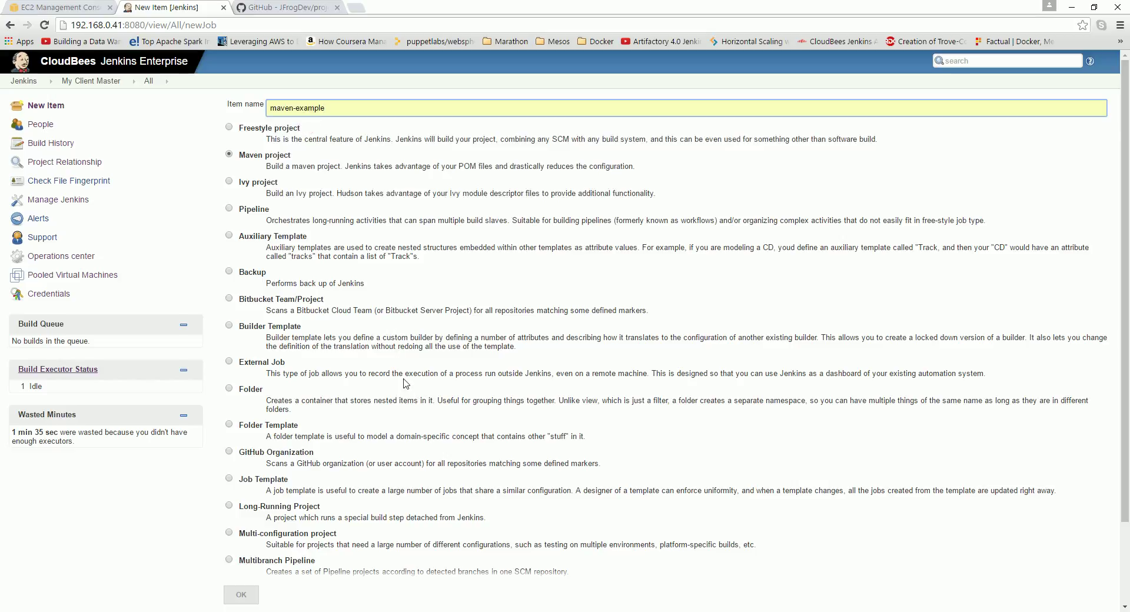
# Keep Maven project as the item type and create the maven-example job
pyautogui.scroll(-2, 406, 384)
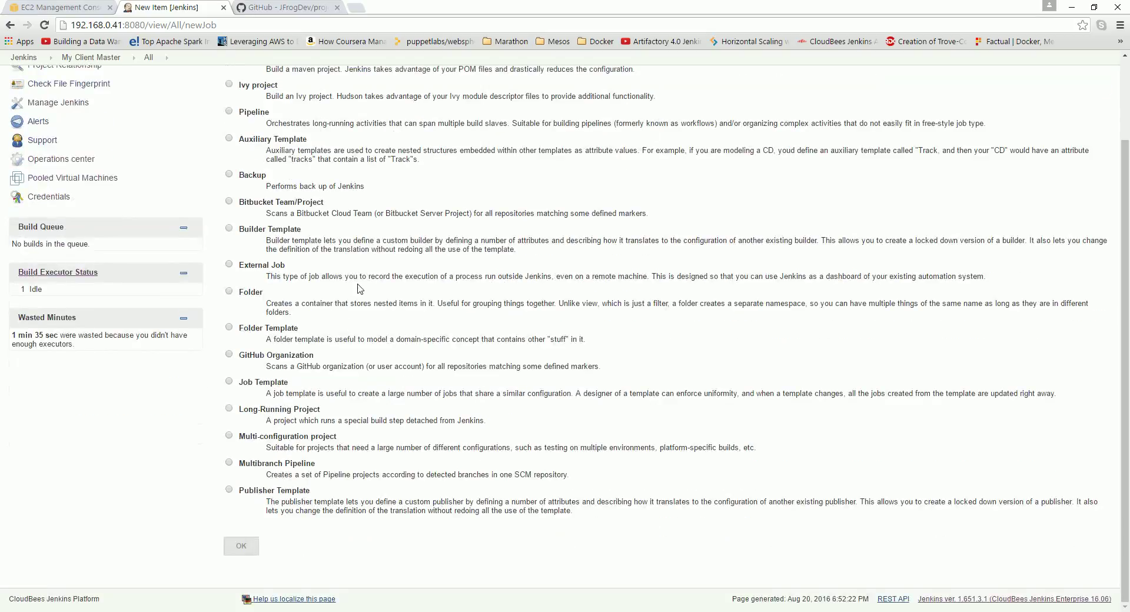
pyautogui.scroll(3, 360, 288)
pyautogui.click(259, 154)
pyautogui.scroll(-1, 465, 412)
pyautogui.scroll(-2, 465, 412)
pyautogui.scroll(3, 398, 243)
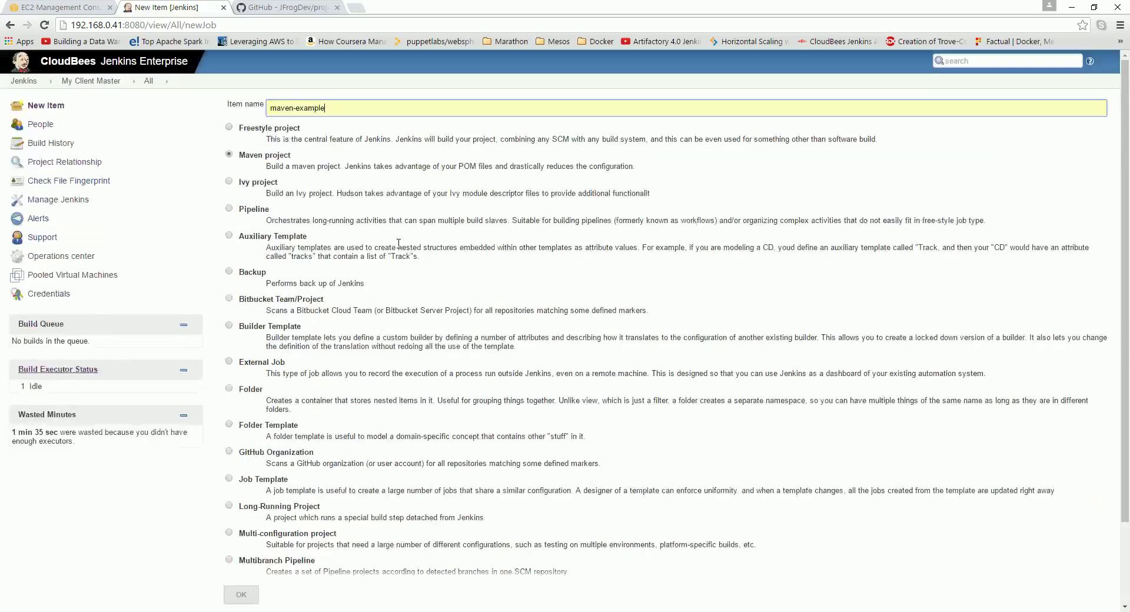
pyautogui.click(681, 304)
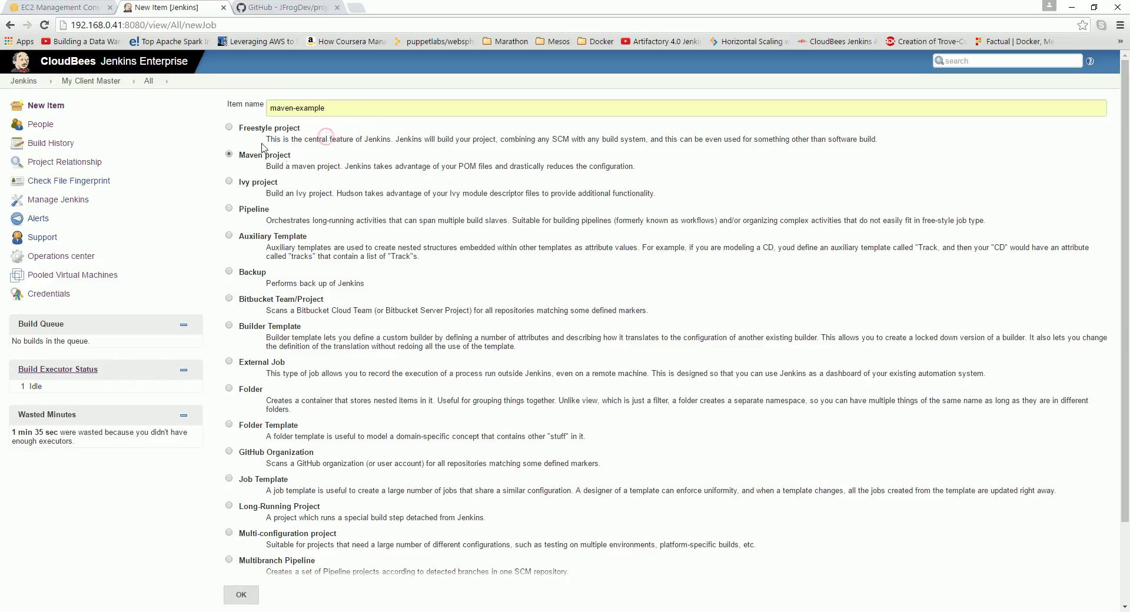
pyautogui.click(238, 127)
pyautogui.click(231, 156)
pyautogui.scroll(-2, 320, 377)
pyautogui.scroll(3, 227, 527)
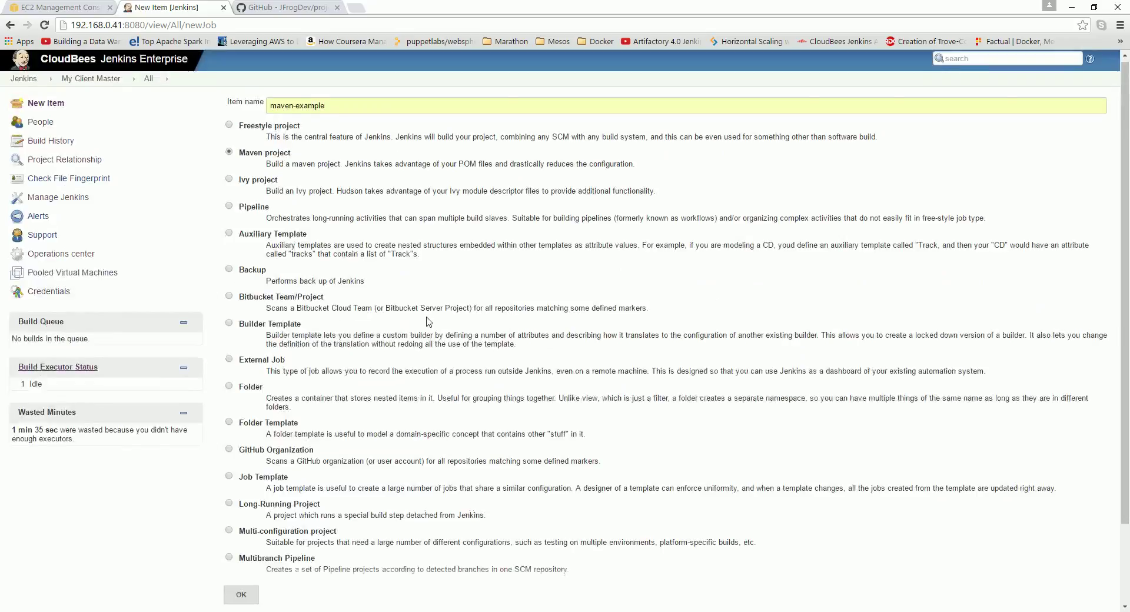
pyautogui.scroll(-3, 227, 527)
pyautogui.click(241, 546)
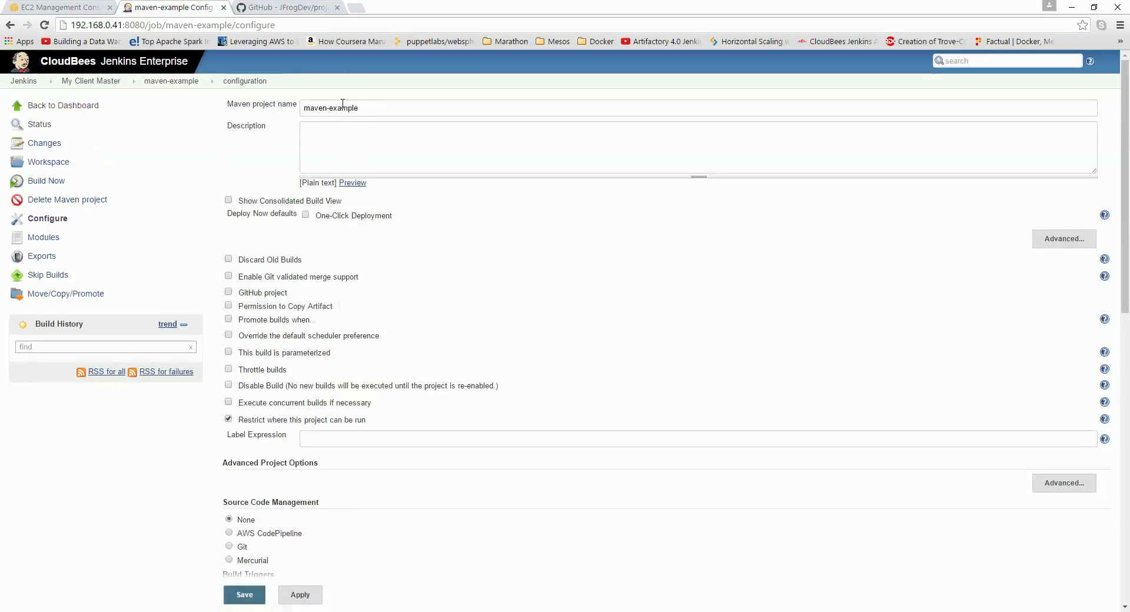
# Copy the project name maven-example into the job's description
pyautogui.tripleClick(369, 110)
pyautogui.hotkey('ctrl', 'c')
pyautogui.click(383, 160)
pyautogui.hotkey('ctrl', 'v')
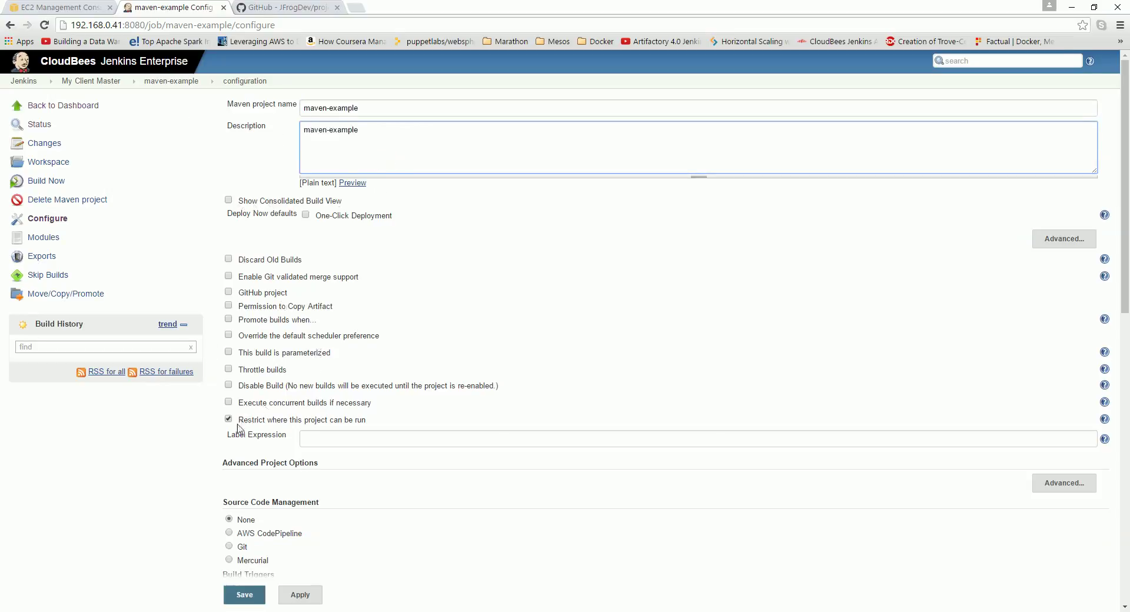
pyautogui.scroll(-3, 248, 402)
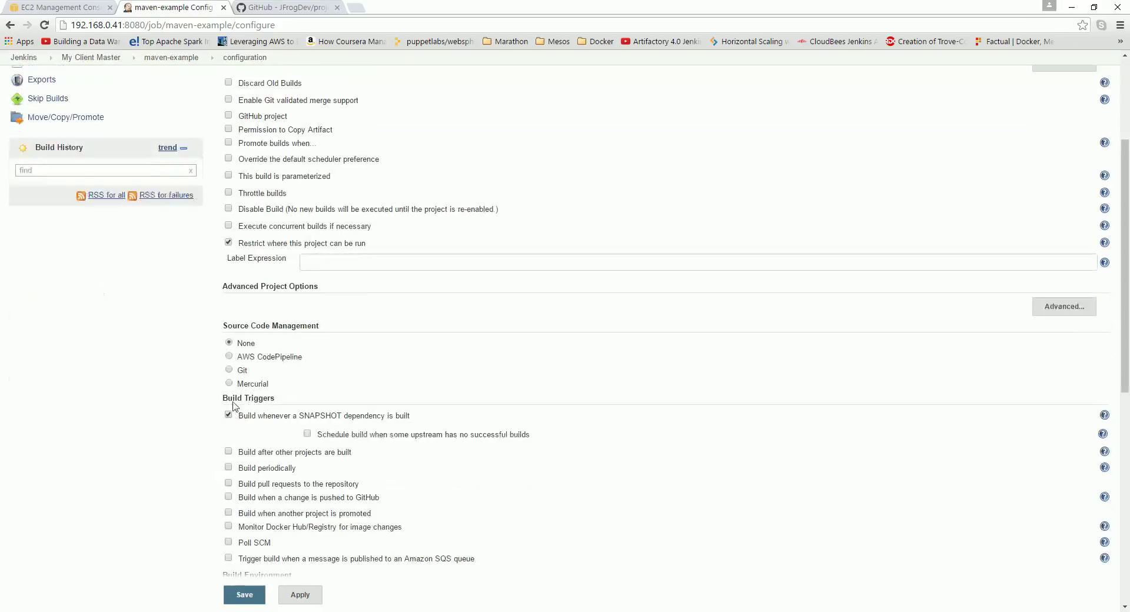
pyautogui.click(229, 370)
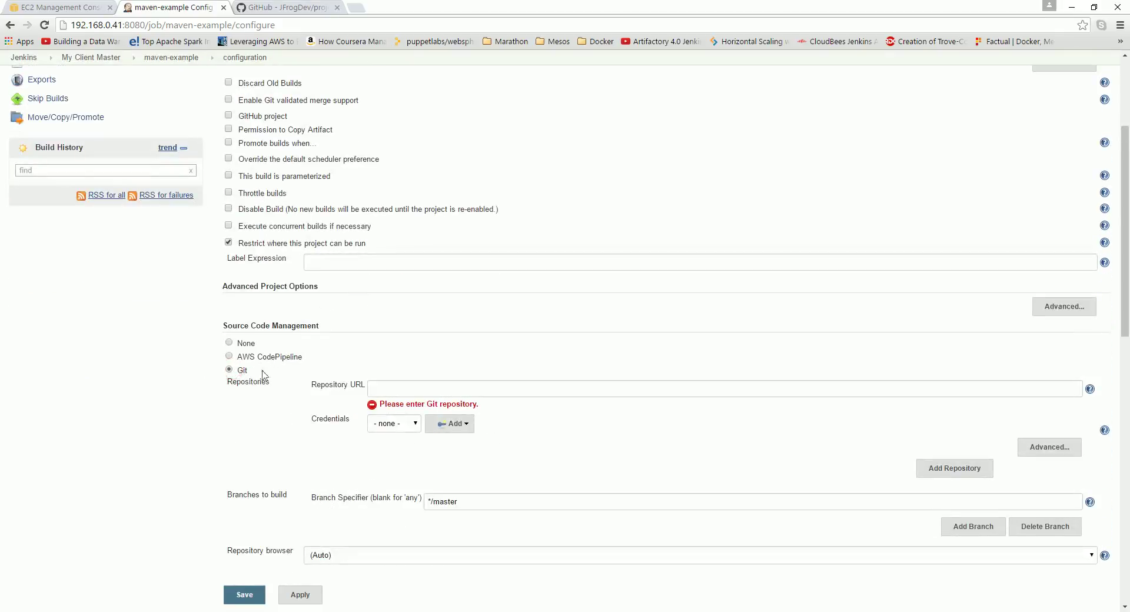
pyautogui.click(400, 385)
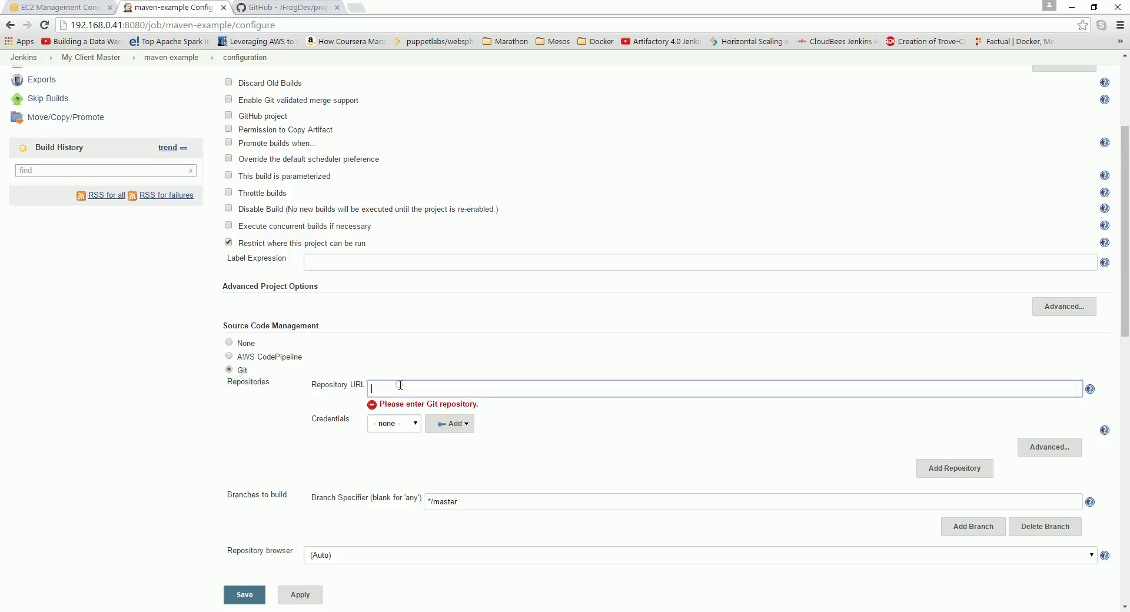
pyautogui.click(424, 434)
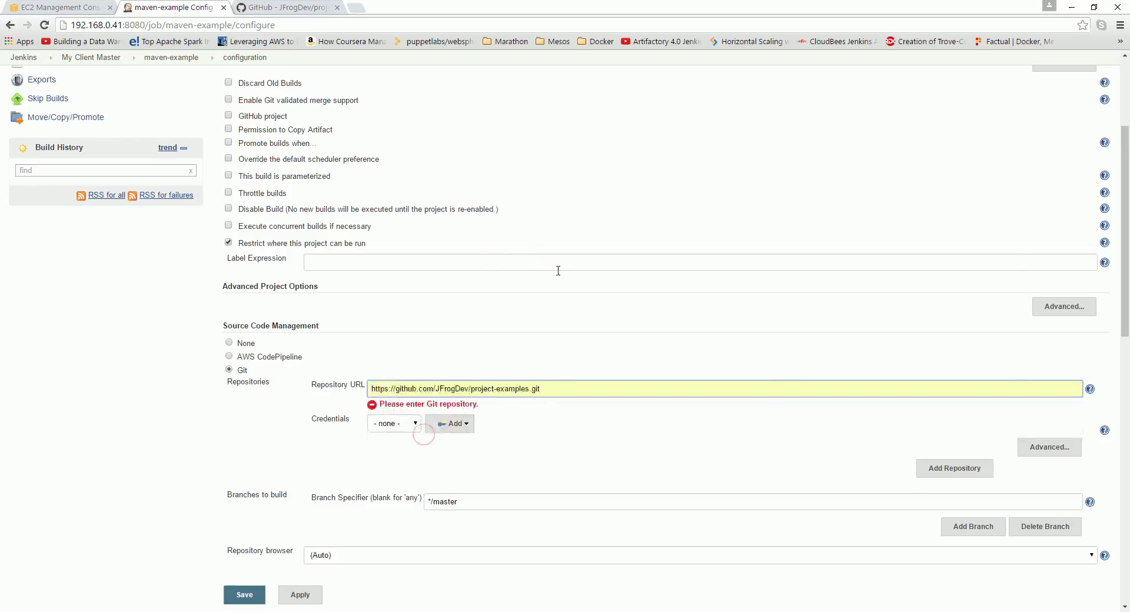
# Set the build's root POM to maven-example/pom.xml and its goals and options to install
pyautogui.scroll(-3, 559, 271)
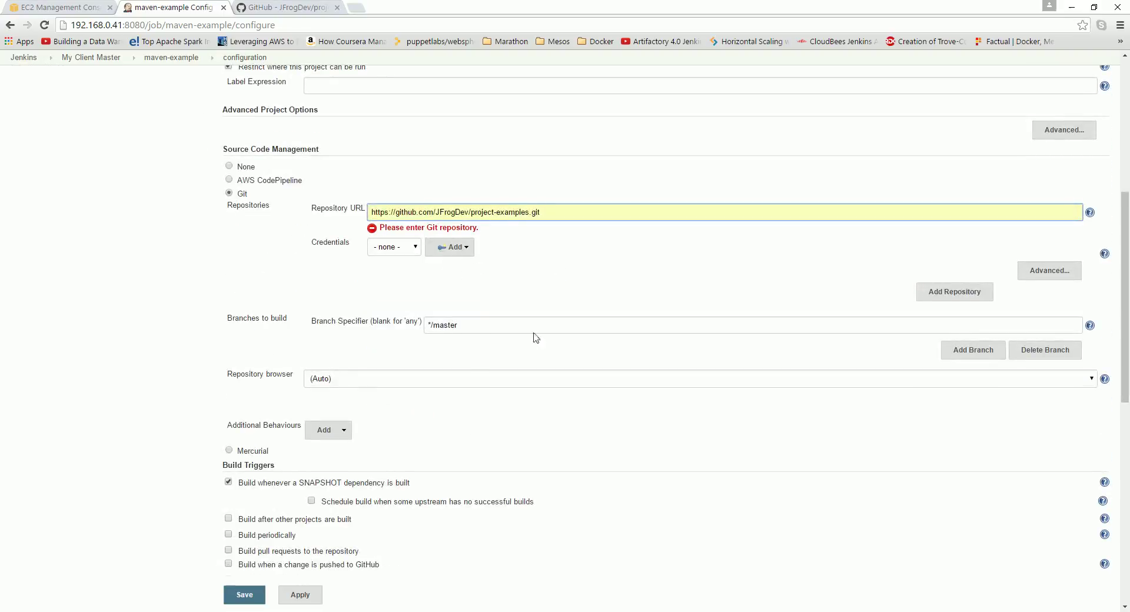
pyautogui.scroll(-2, 477, 356)
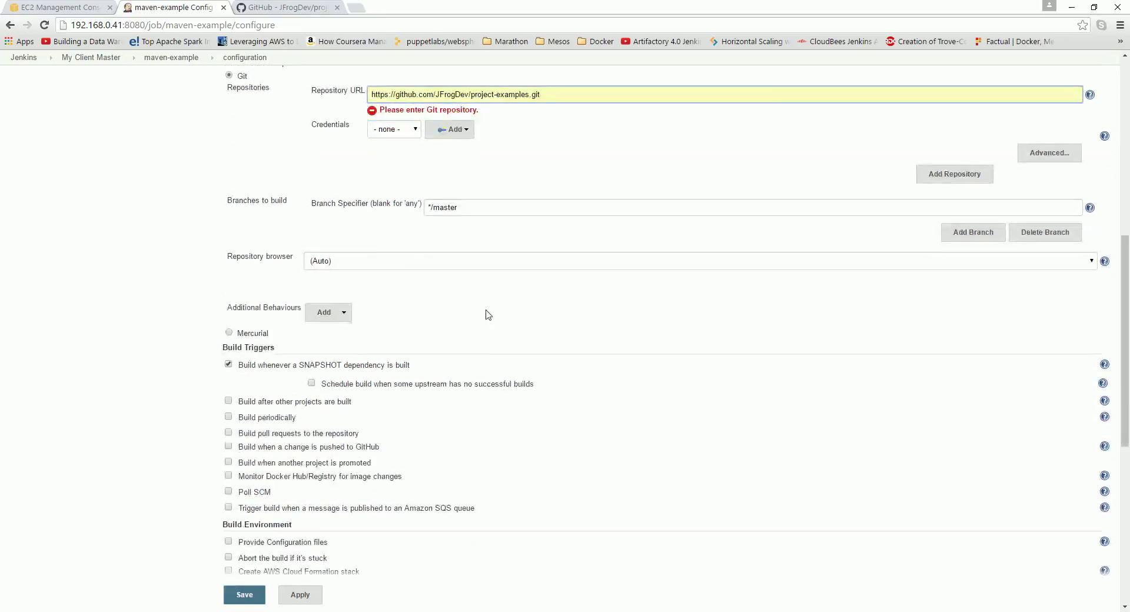
pyautogui.scroll(-2, 487, 315)
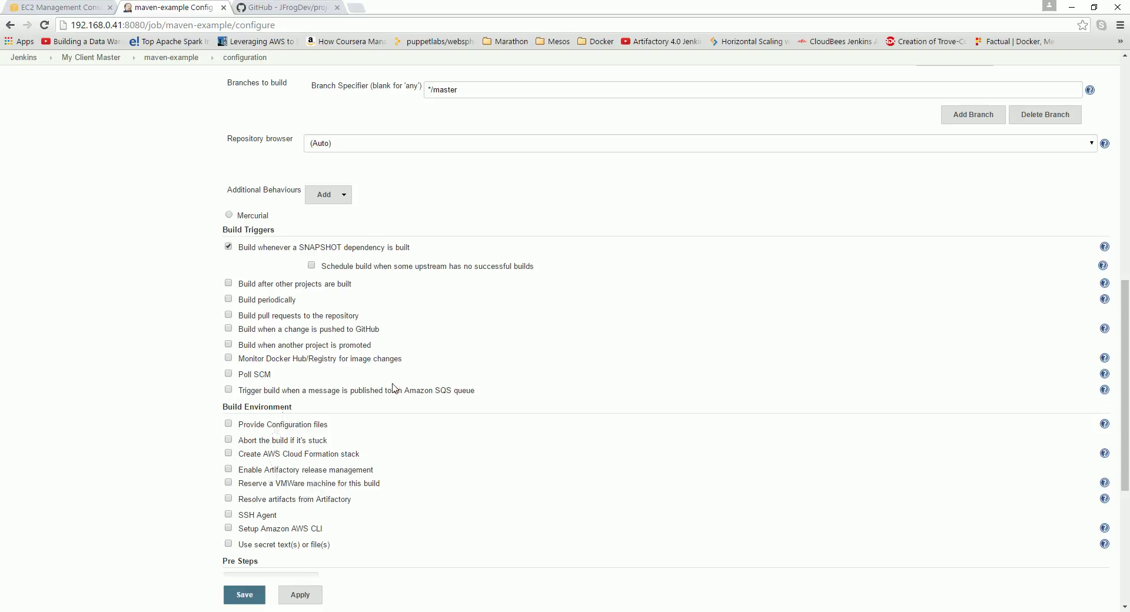
pyautogui.scroll(-3, 417, 387)
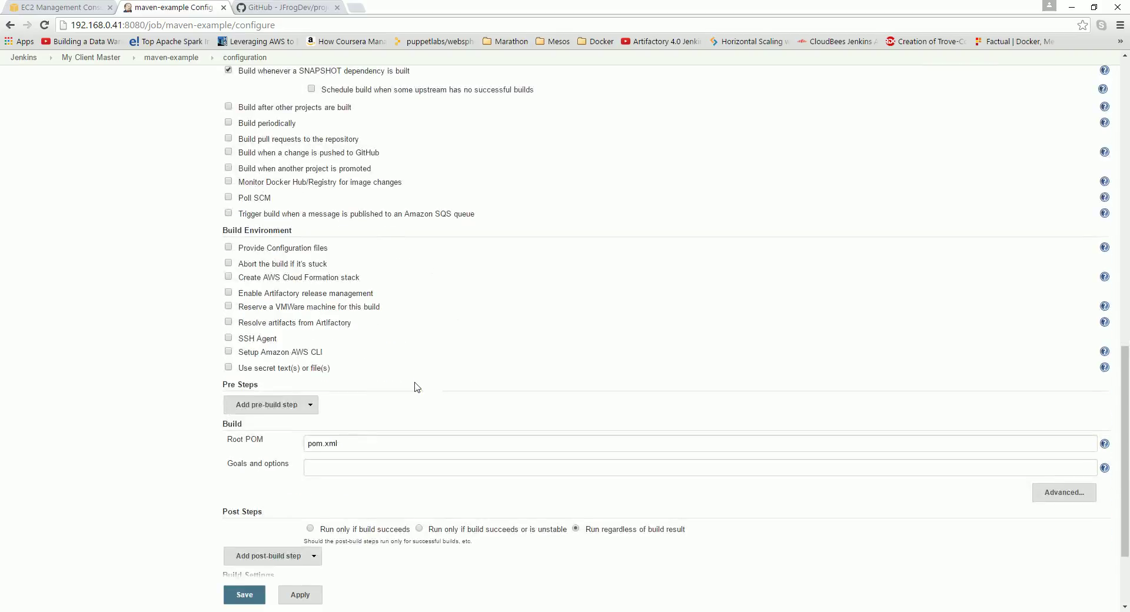
pyautogui.click(307, 443)
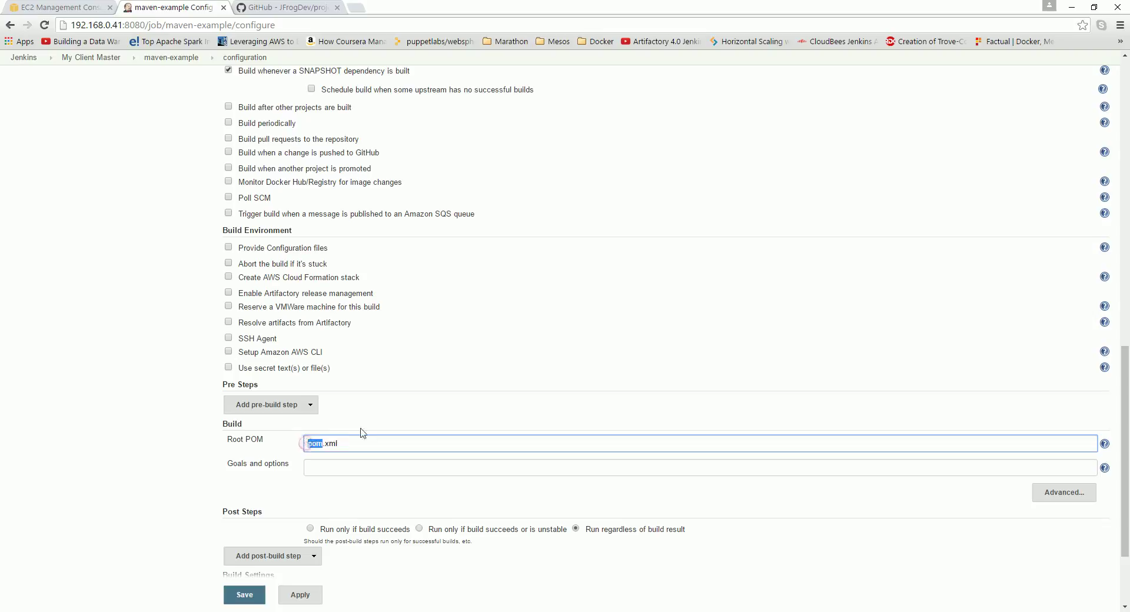
pyautogui.moveTo(345, 446); pyautogui.dragTo(251, 440)
pyautogui.press('BackSpace')
pyautogui.write('ma')
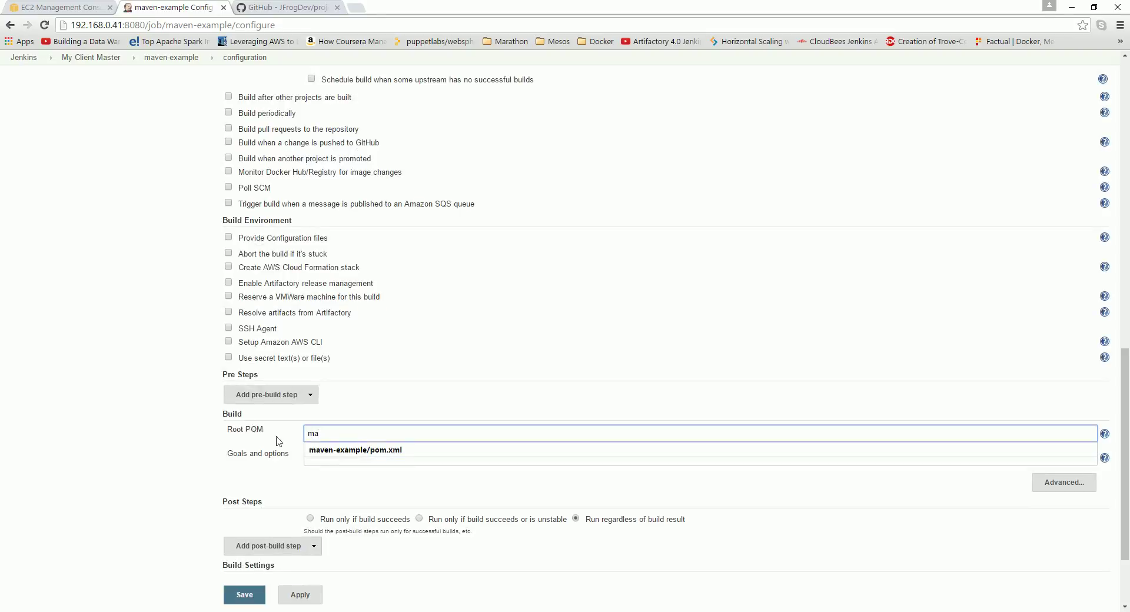
pyautogui.click(309, 450)
pyautogui.click(312, 456)
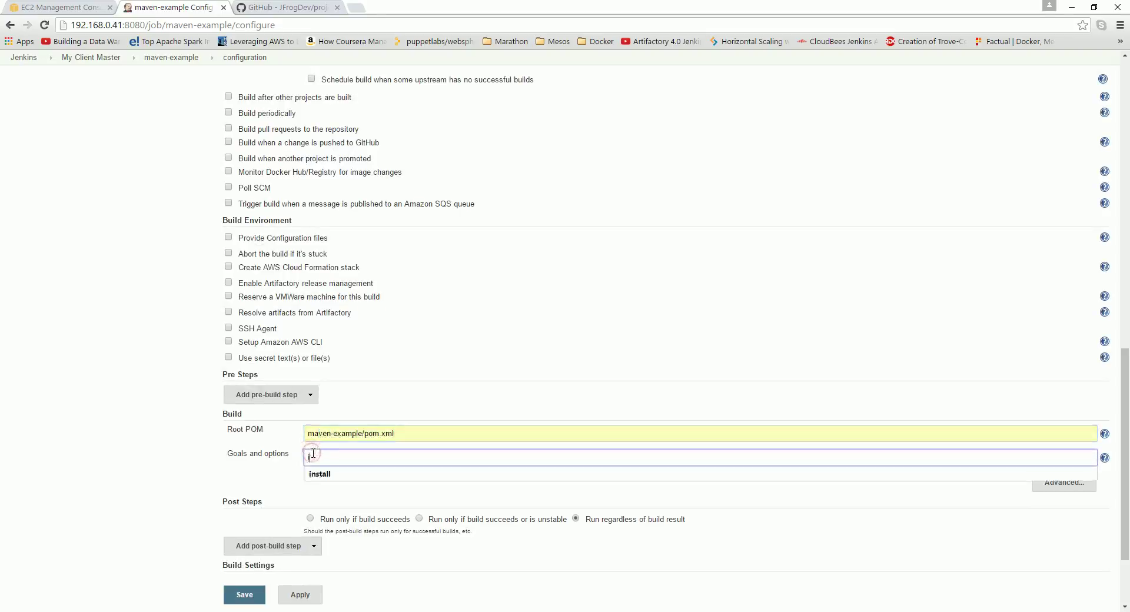
pyautogui.click(323, 482)
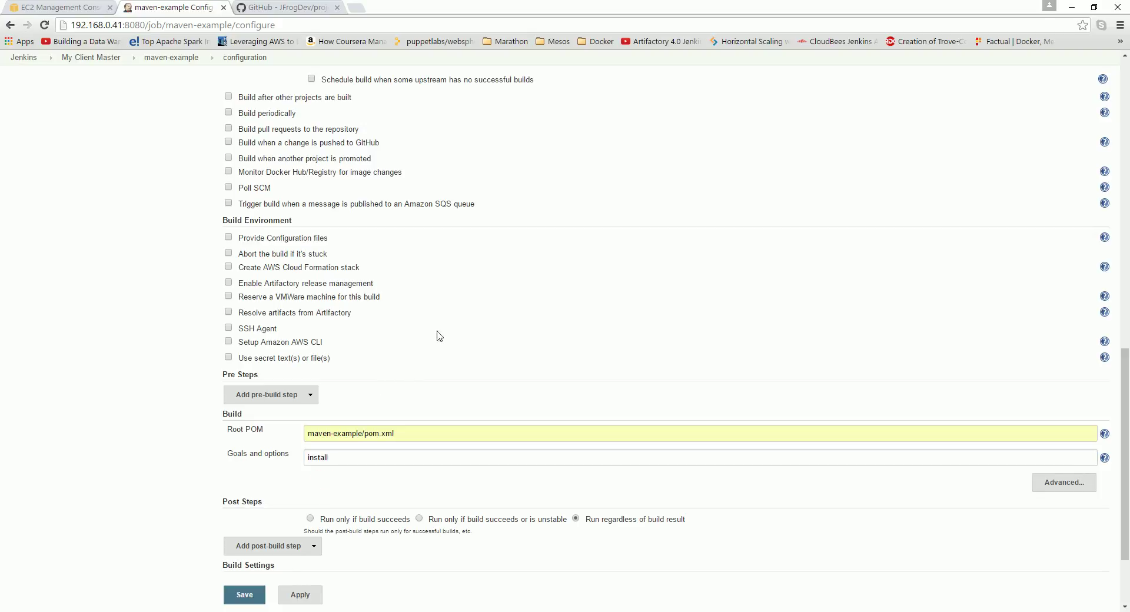
# Review the job's general options, Git repository, build triggers, build environment and build settings
pyautogui.scroll(-2, 440, 336)
pyautogui.scroll(4, 439, 334)
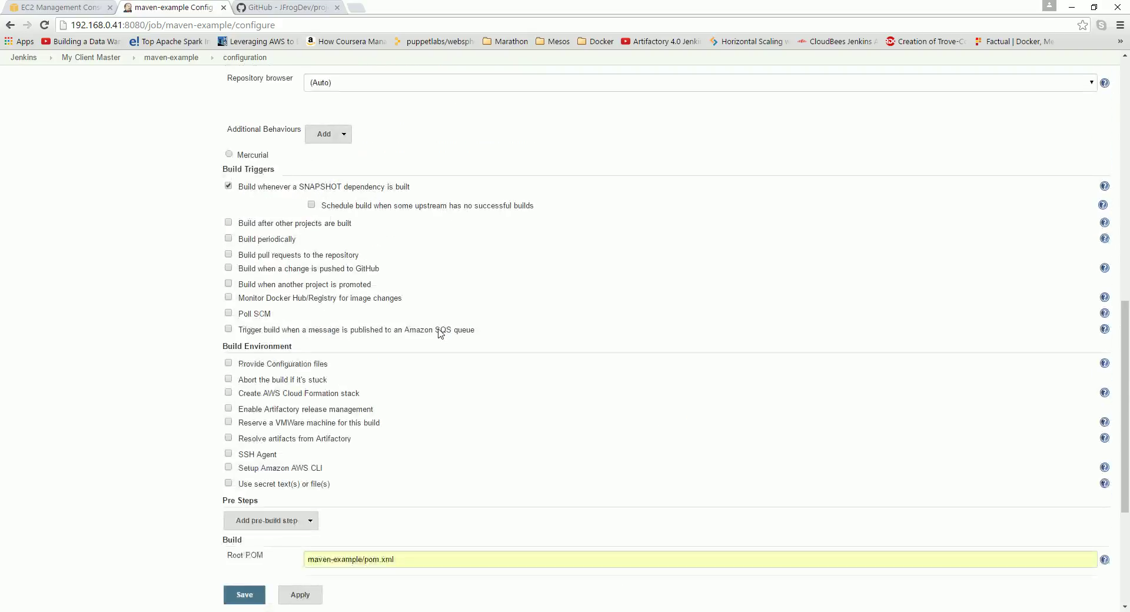
pyautogui.scroll(6, 438, 347)
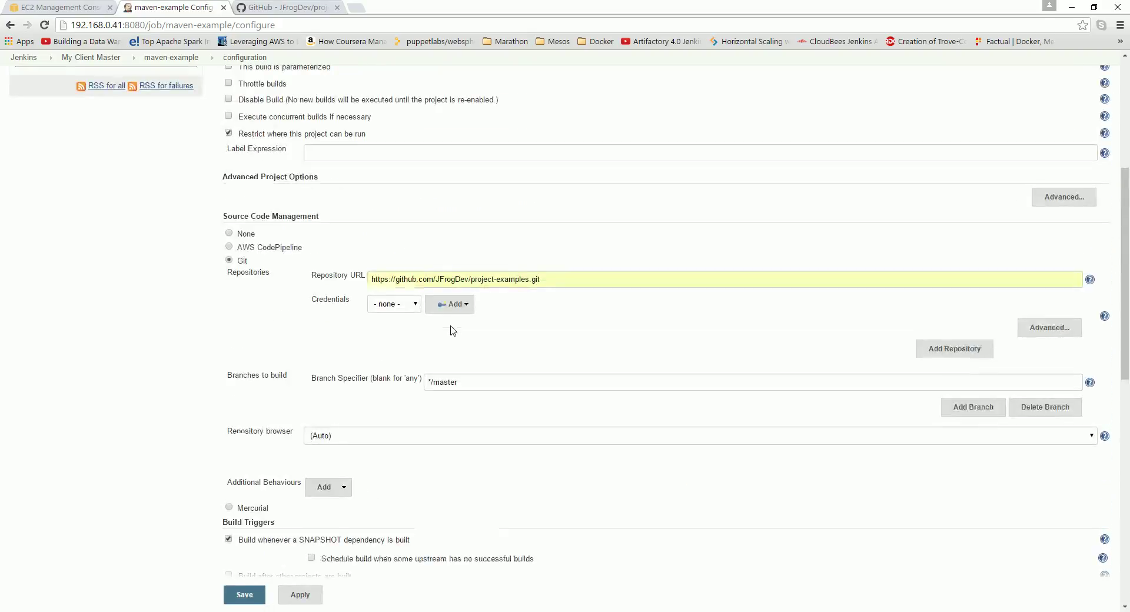
pyautogui.scroll(-3, 452, 331)
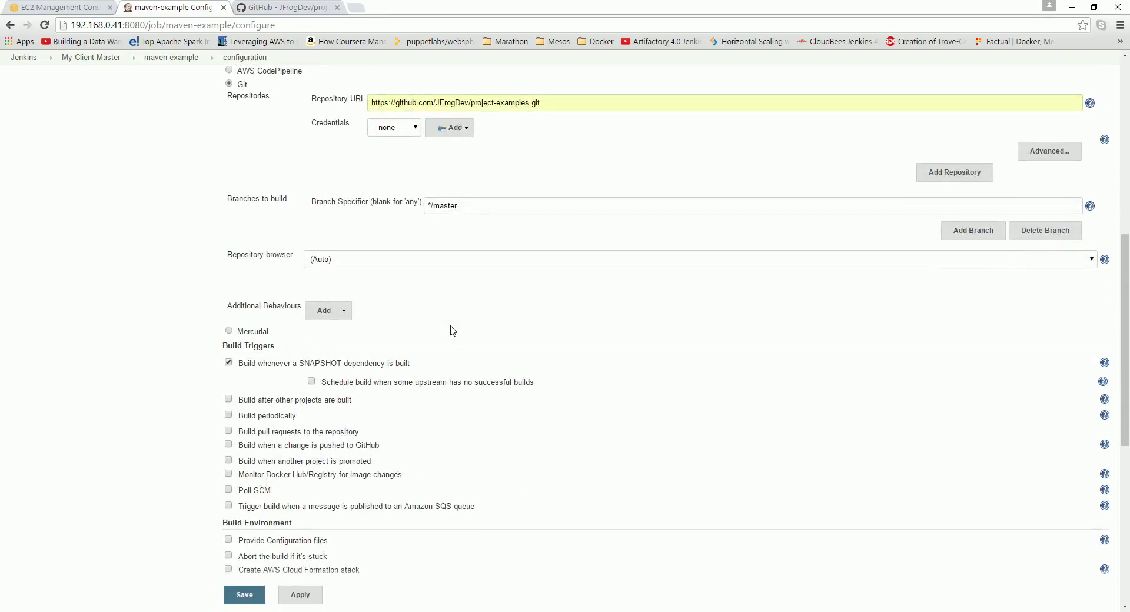
pyautogui.scroll(-1, 452, 331)
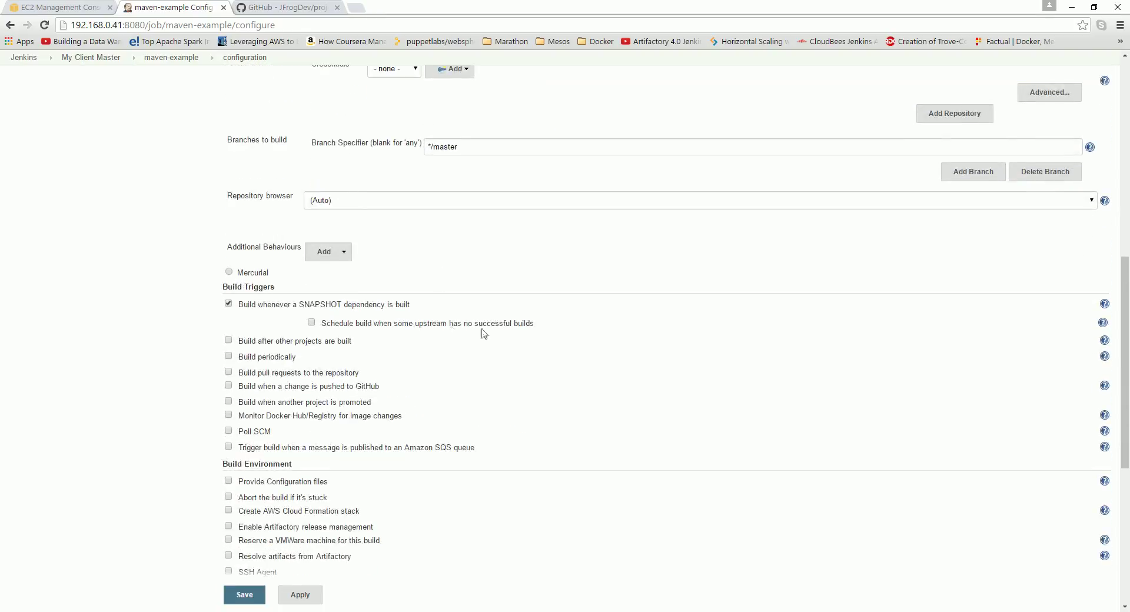
pyautogui.scroll(-2, 541, 397)
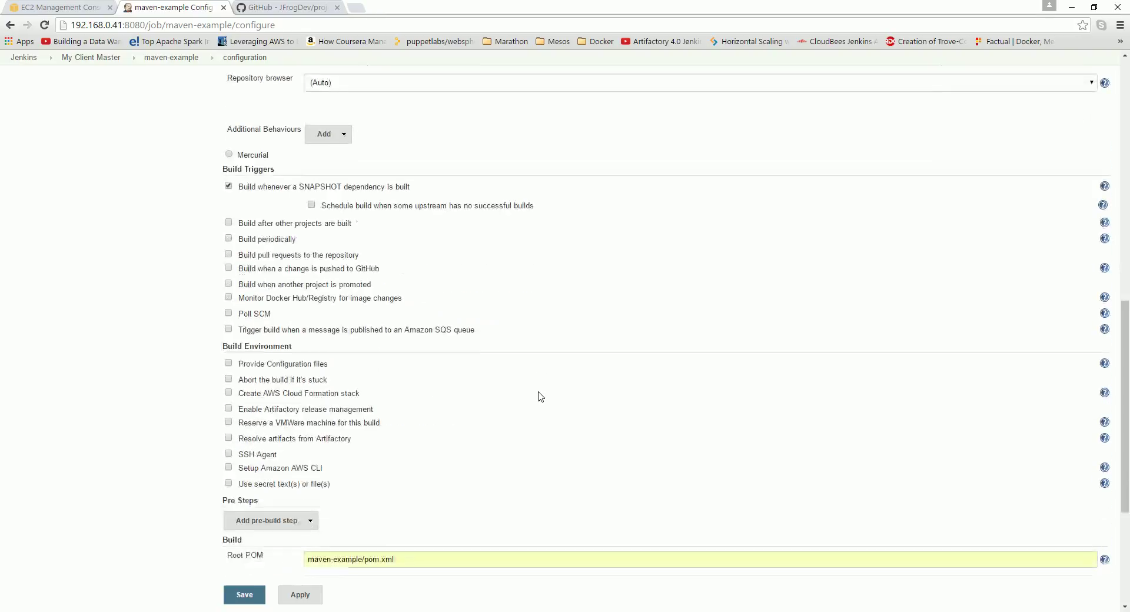
pyautogui.scroll(3, 411, 143)
pyautogui.scroll(3, 459, 153)
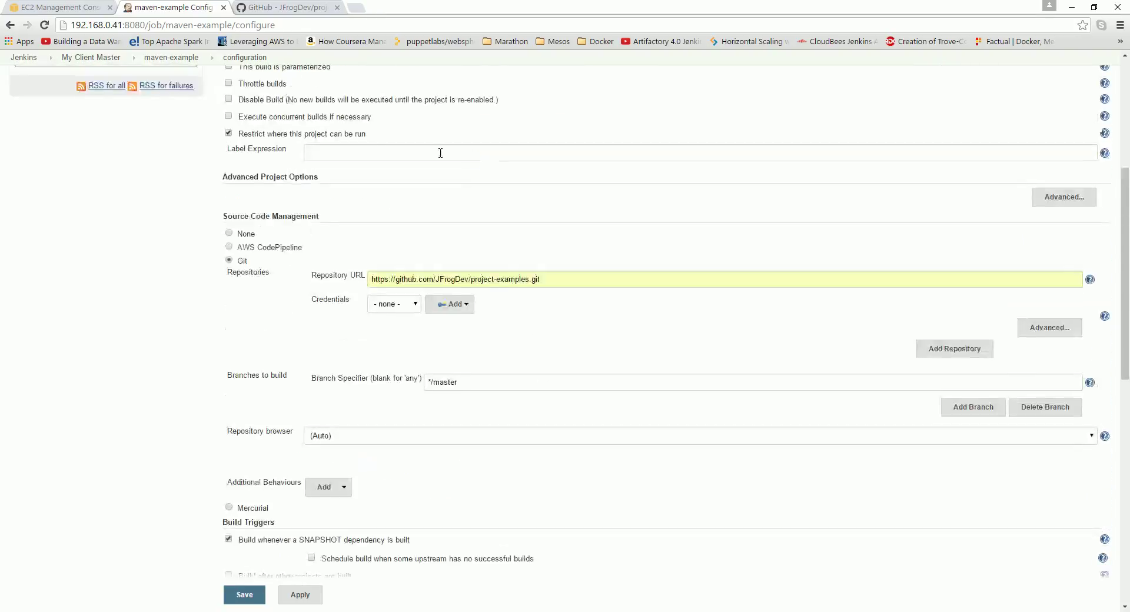
pyautogui.scroll(2, 352, 147)
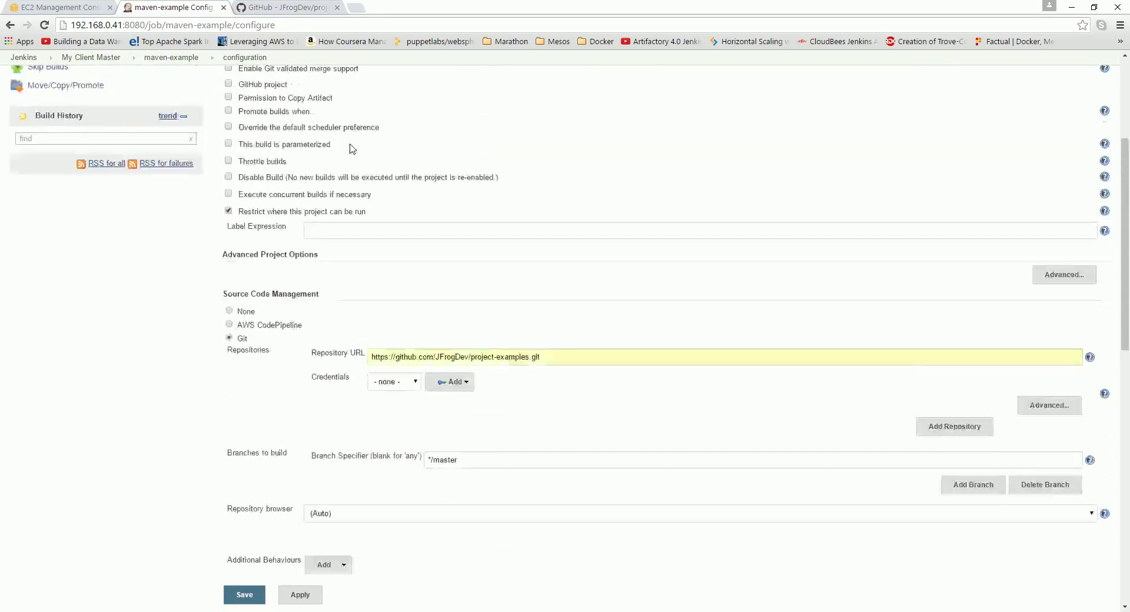
pyautogui.scroll(2, 405, 210)
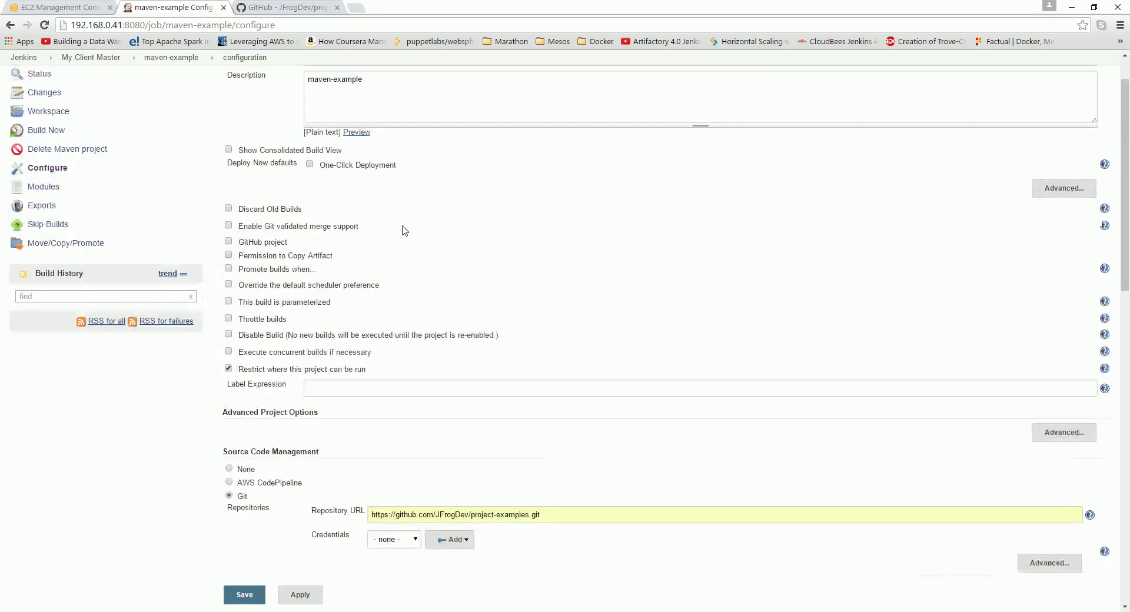
pyautogui.scroll(-2, 405, 227)
pyautogui.scroll(3, 407, 226)
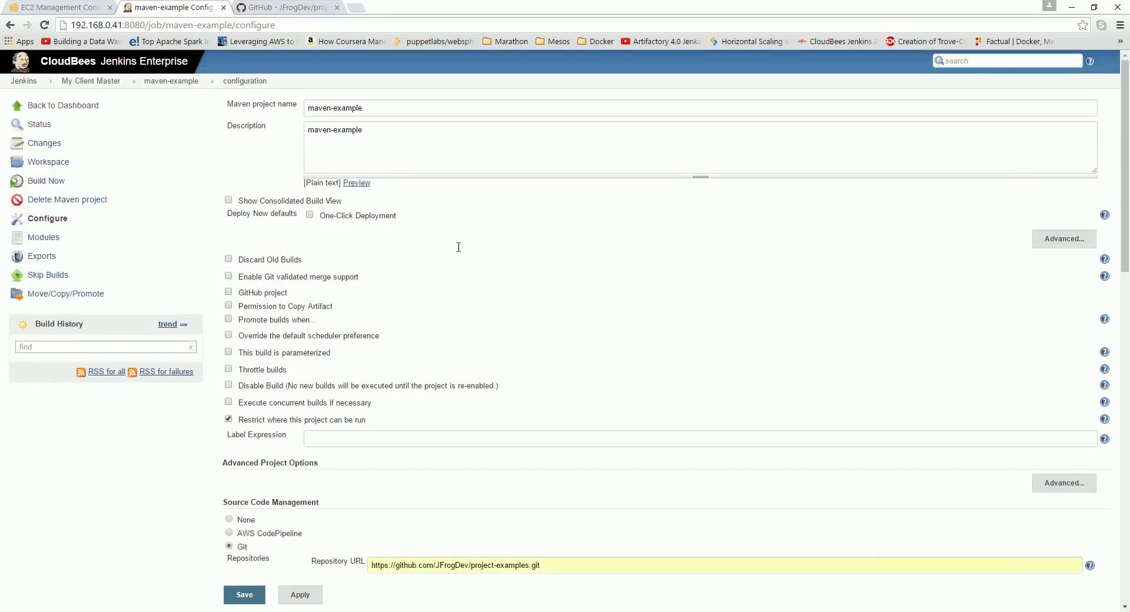
pyautogui.scroll(-10, 563, 372)
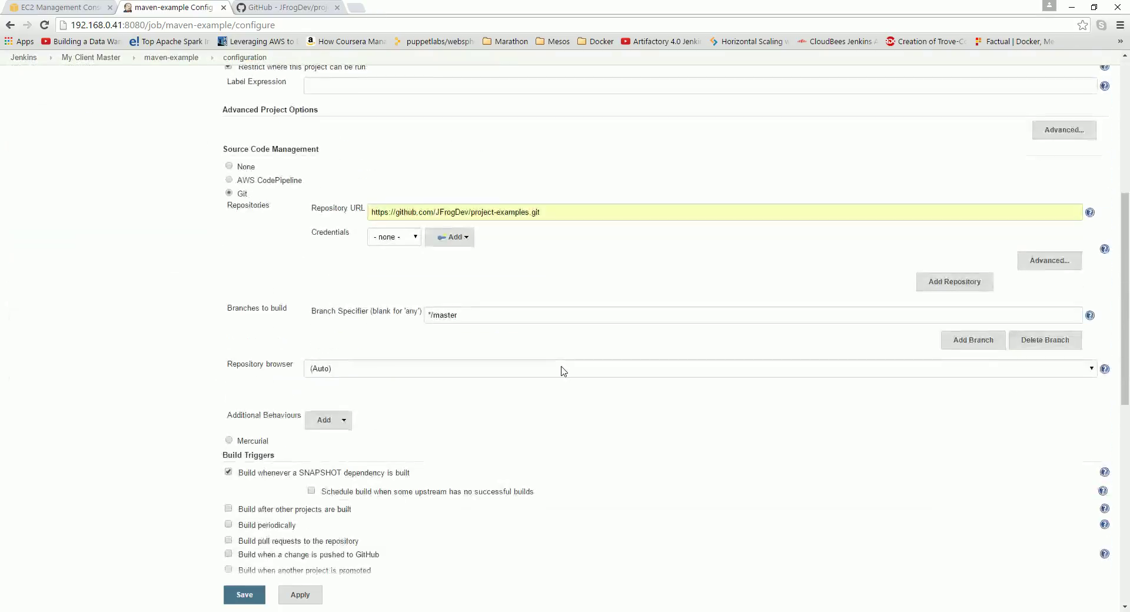
pyautogui.scroll(-5, 563, 372)
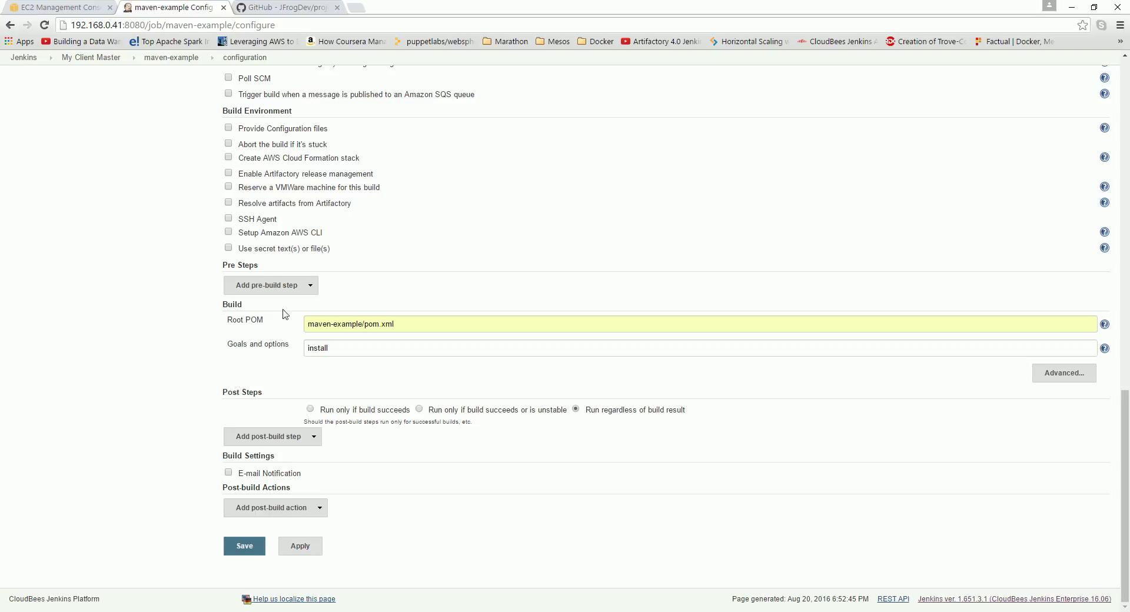
# Check the available pre-build steps without adding one and save the maven-example job configuration
pyautogui.click(312, 285)
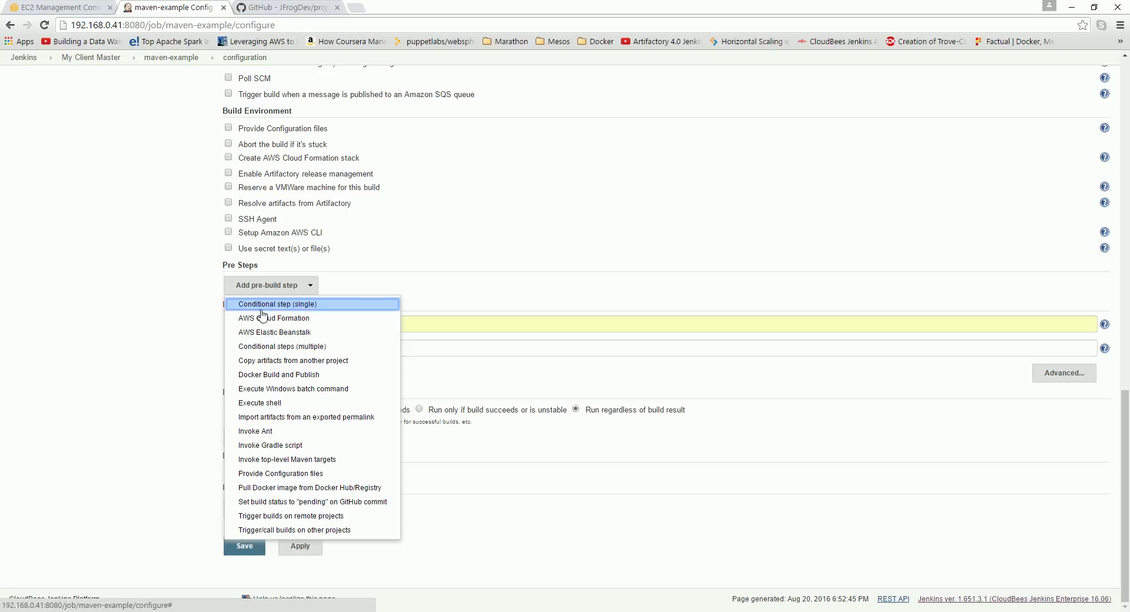
pyautogui.click(531, 229)
pyautogui.click(244, 546)
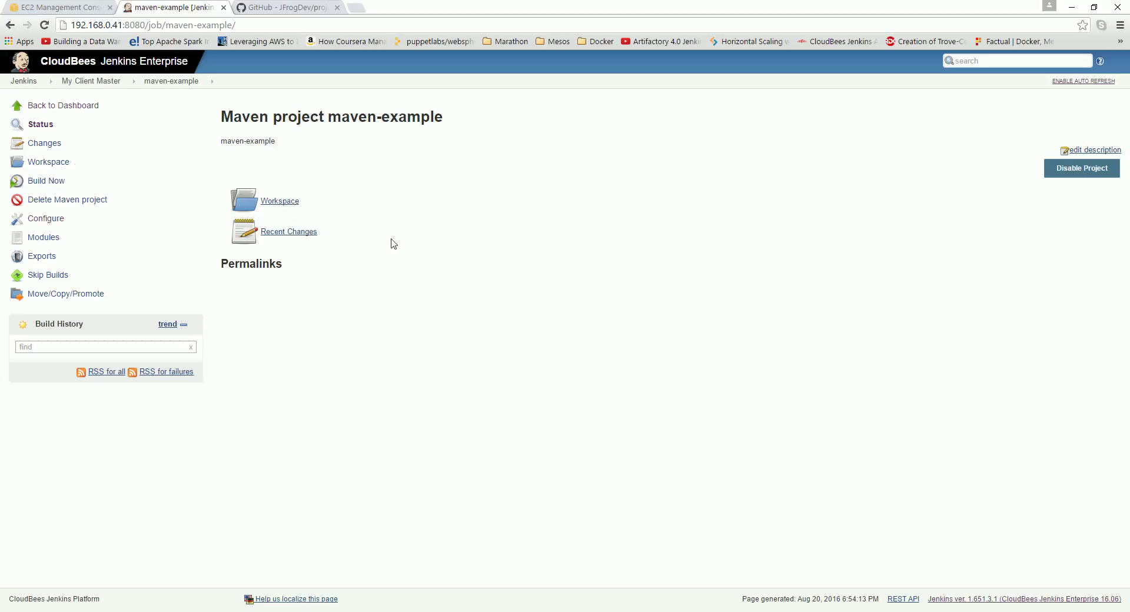
# Switch to the AWS EC2 console and check the JenkinsSlave image among the AMIs and the state of the instances
pyautogui.click(52, 9)
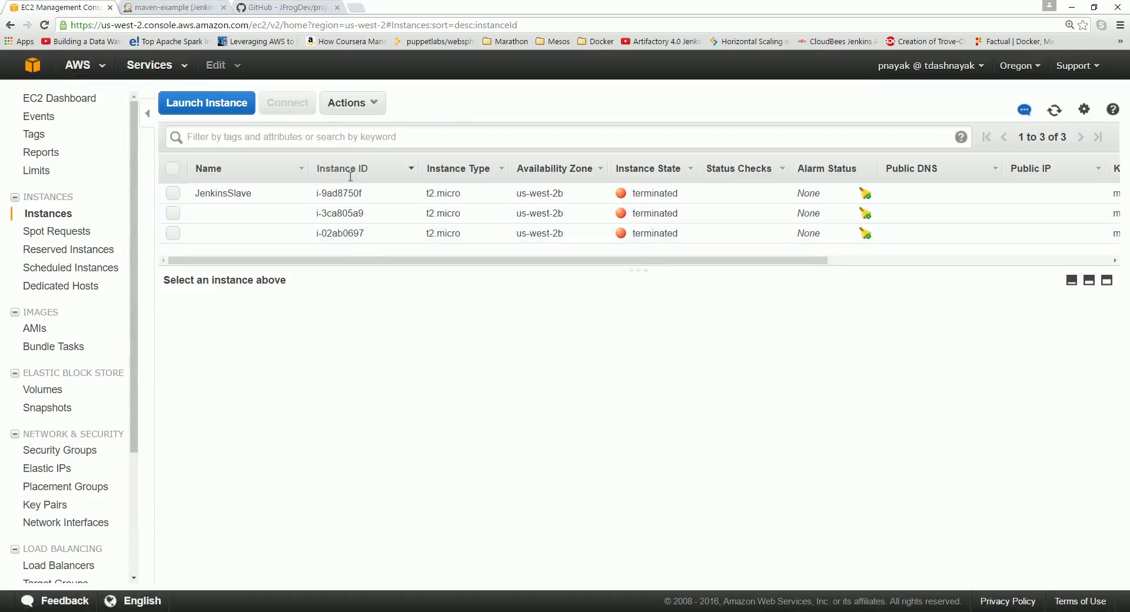
pyautogui.click(36, 329)
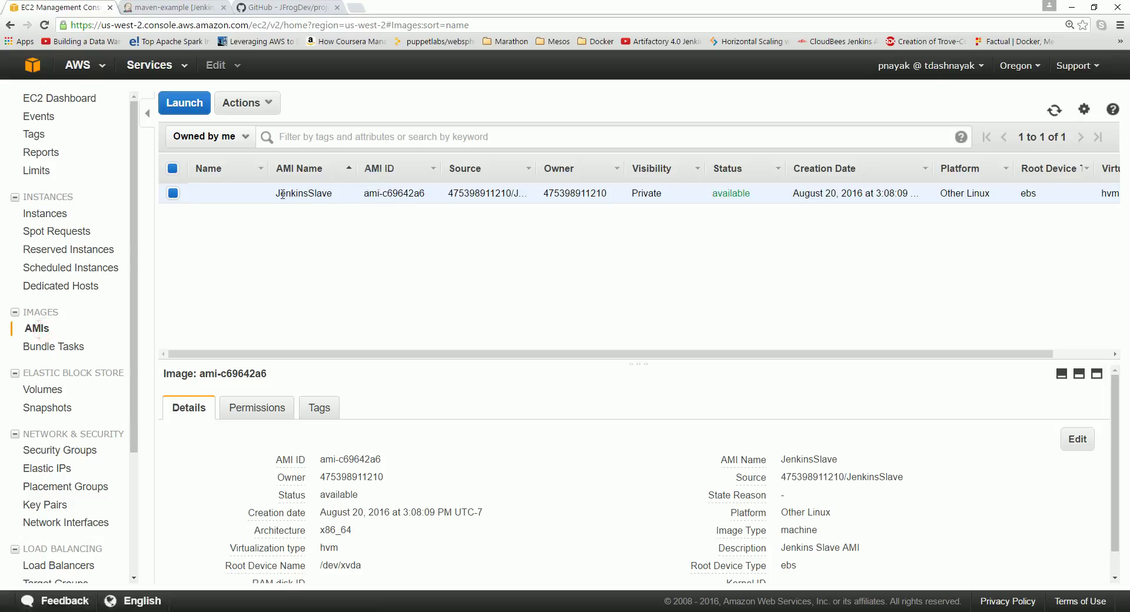
pyautogui.click(31, 98)
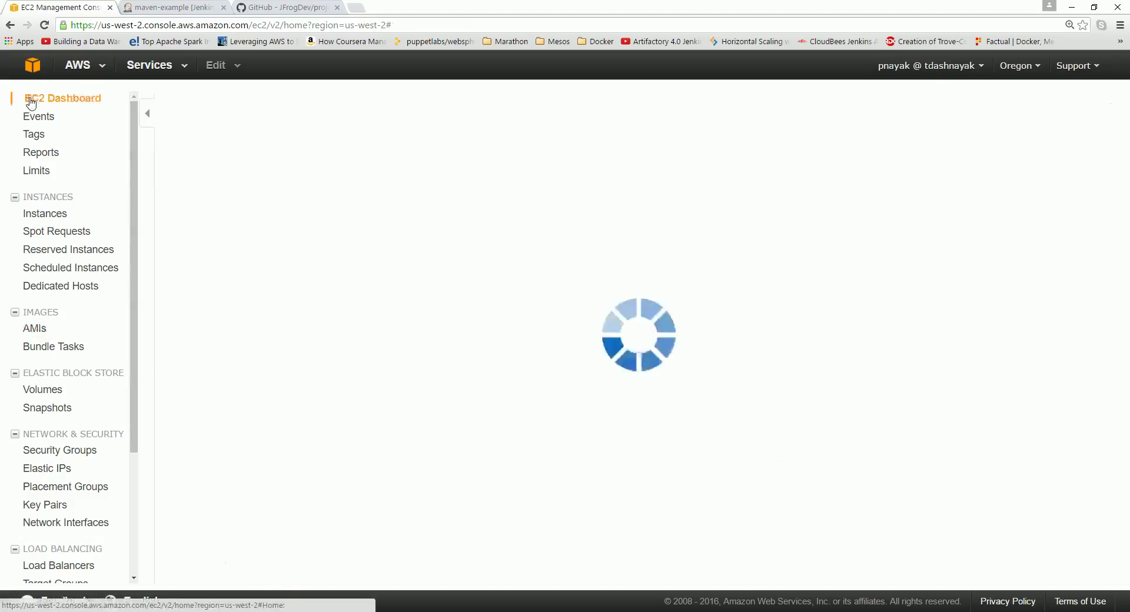
pyautogui.click(283, 151)
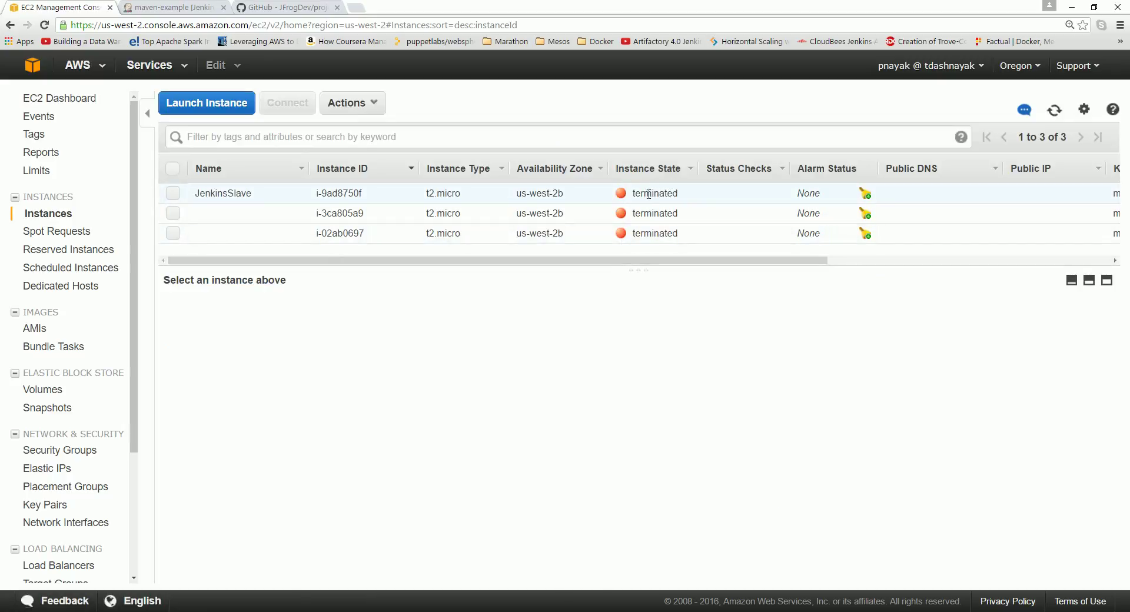
# Return to Jenkins and open the global system configuration of My Client Master
pyautogui.click(164, 7)
pyautogui.click(82, 81)
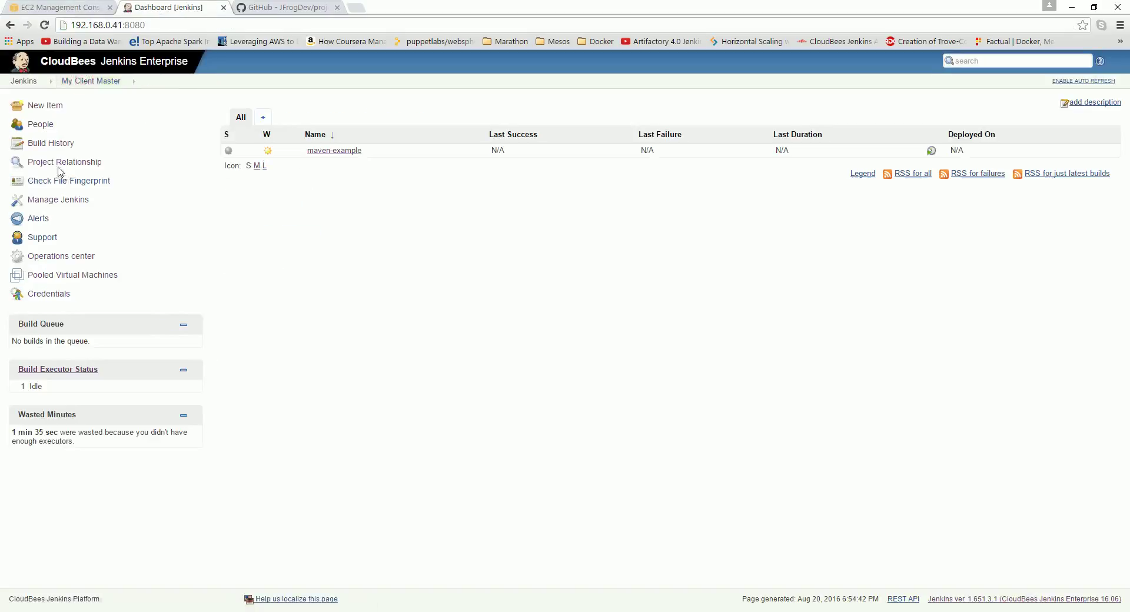
pyautogui.click(51, 199)
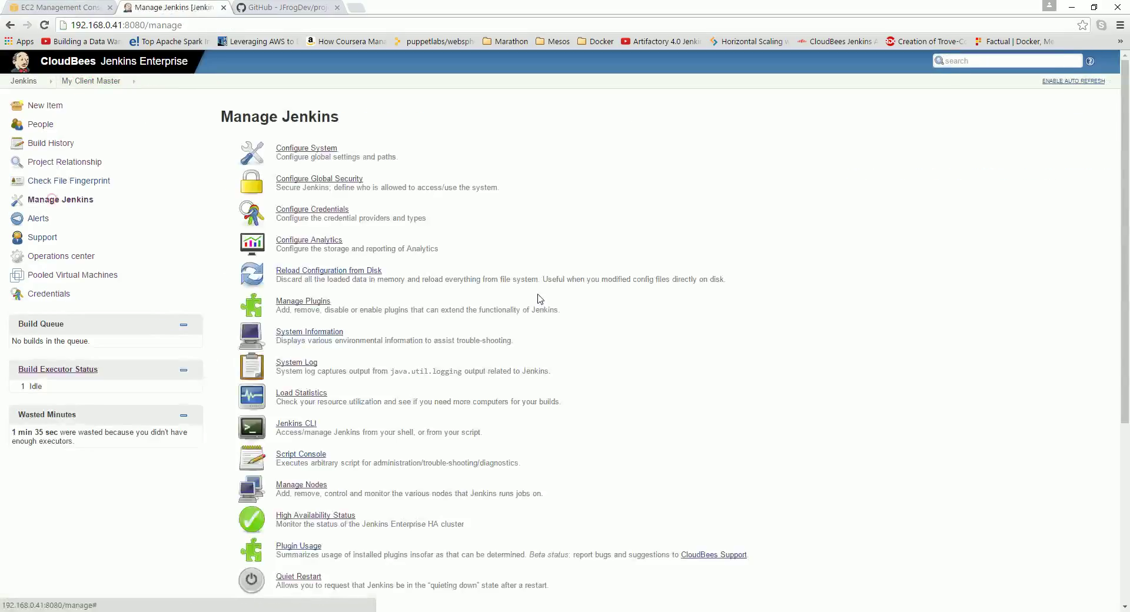
pyautogui.click(297, 149)
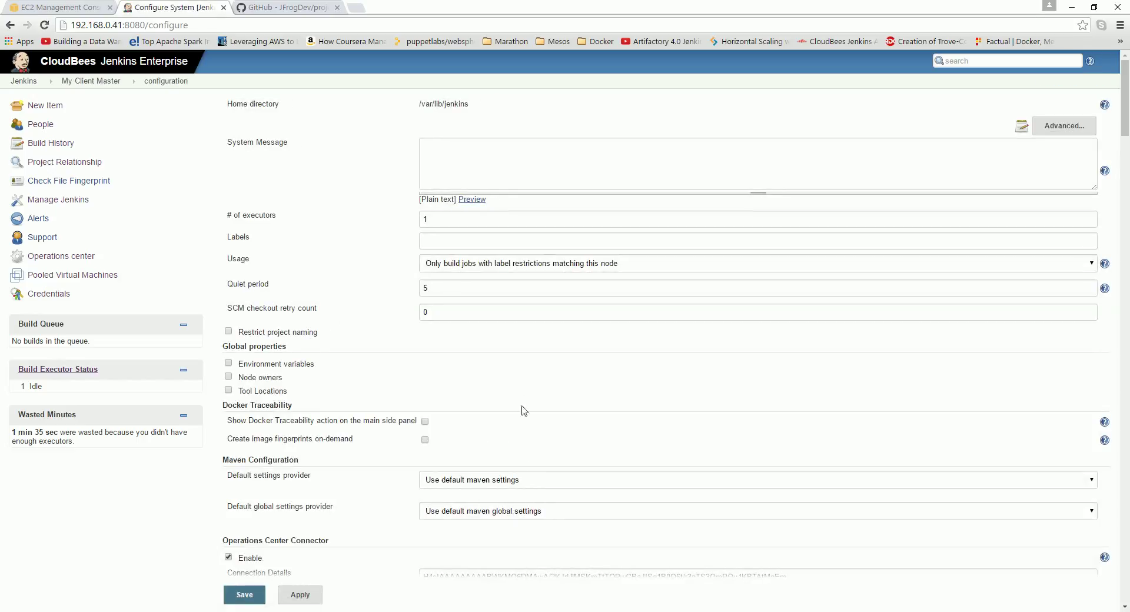
# Review the system configuration, including tool installations, Maven project options, Artifactory server, Operations Center connector and node usage settings
pyautogui.scroll(-3, 518, 410)
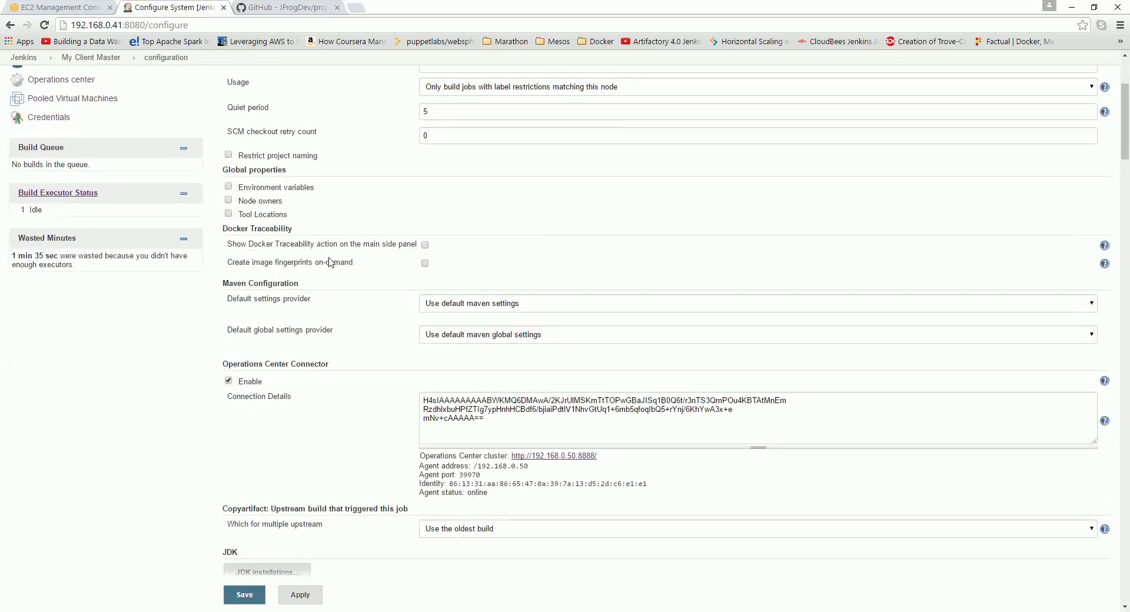
pyautogui.scroll(-4, 331, 262)
pyautogui.scroll(-15, 330, 272)
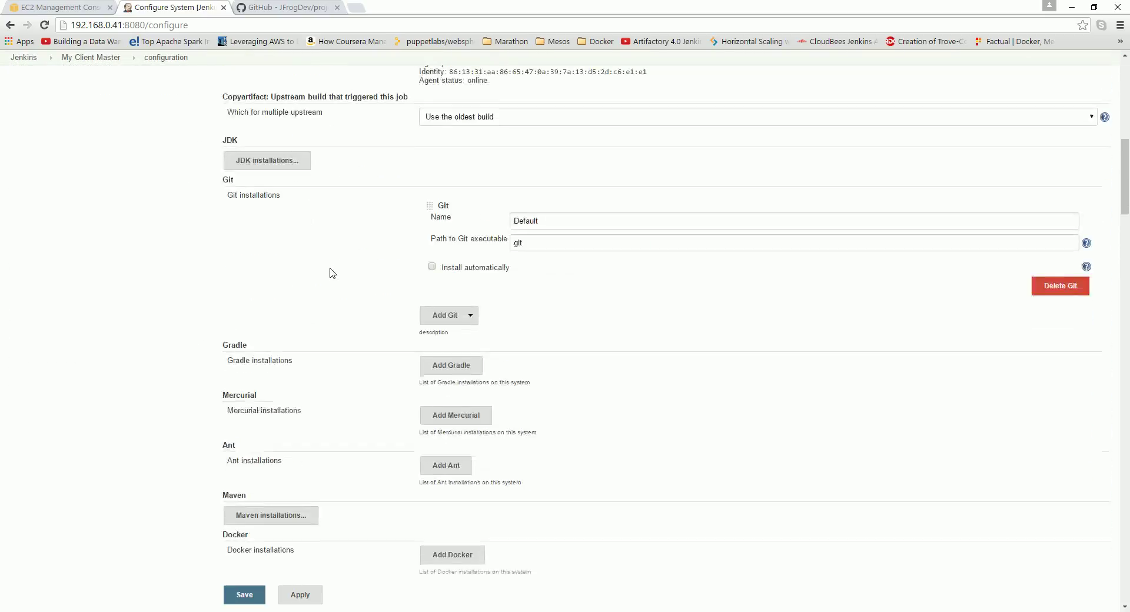
pyautogui.scroll(-5, 331, 272)
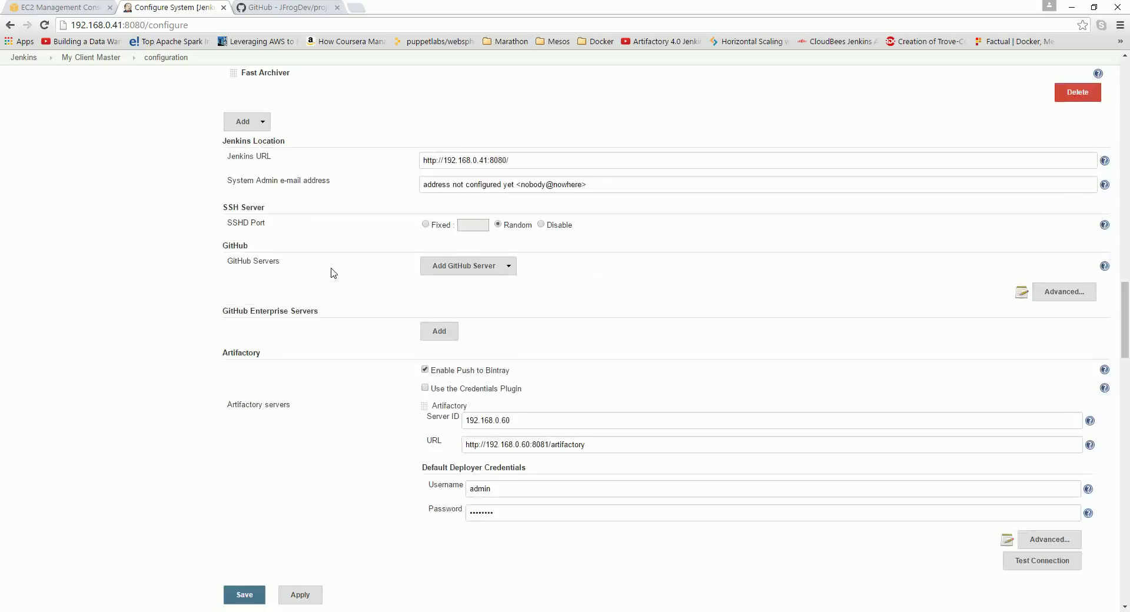
pyautogui.scroll(-5, 331, 272)
pyautogui.scroll(20, 333, 274)
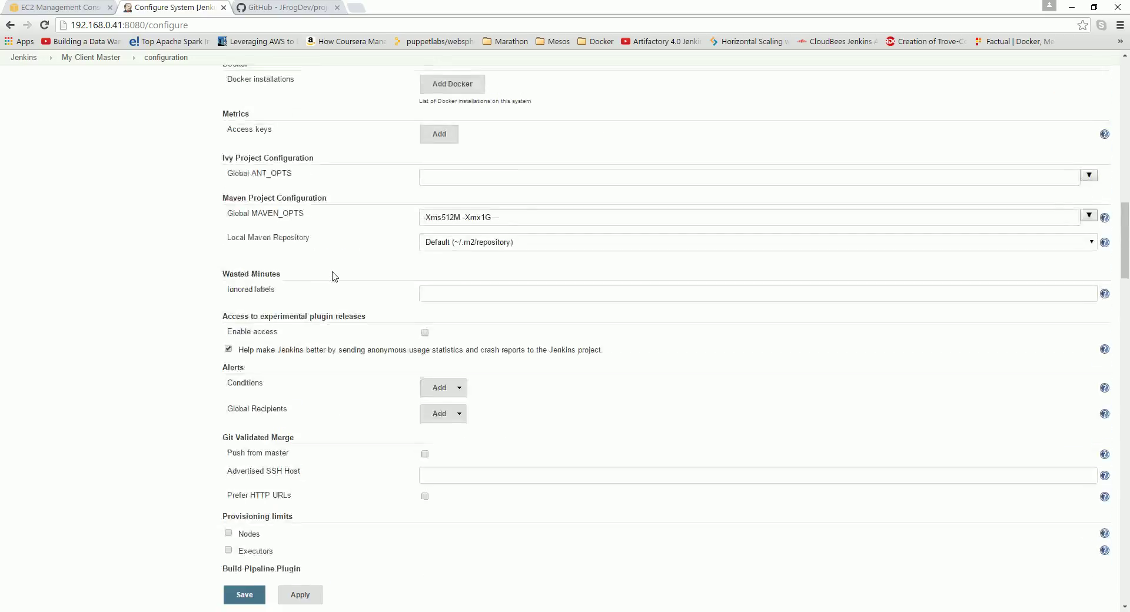
pyautogui.scroll(5, 334, 276)
pyautogui.scroll(3, 335, 276)
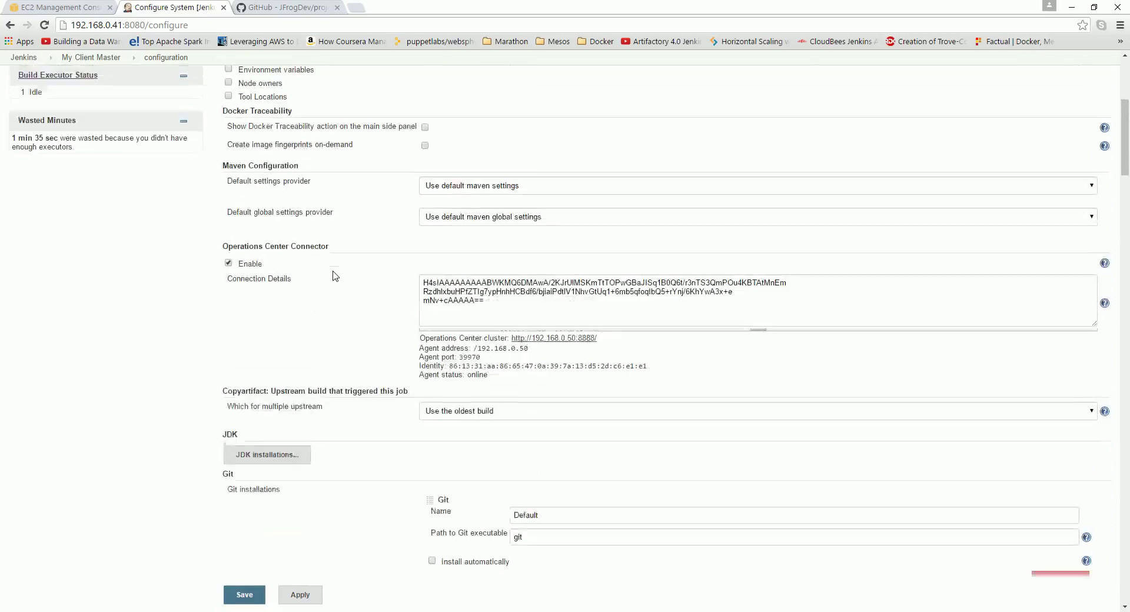
pyautogui.scroll(3, 335, 276)
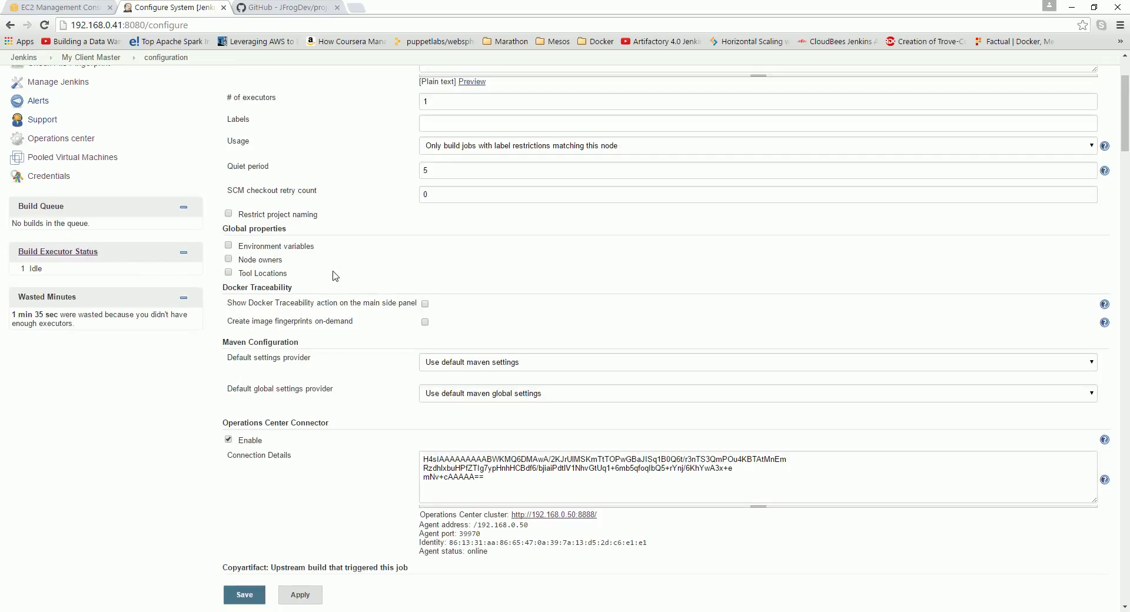
pyautogui.scroll(2, 335, 276)
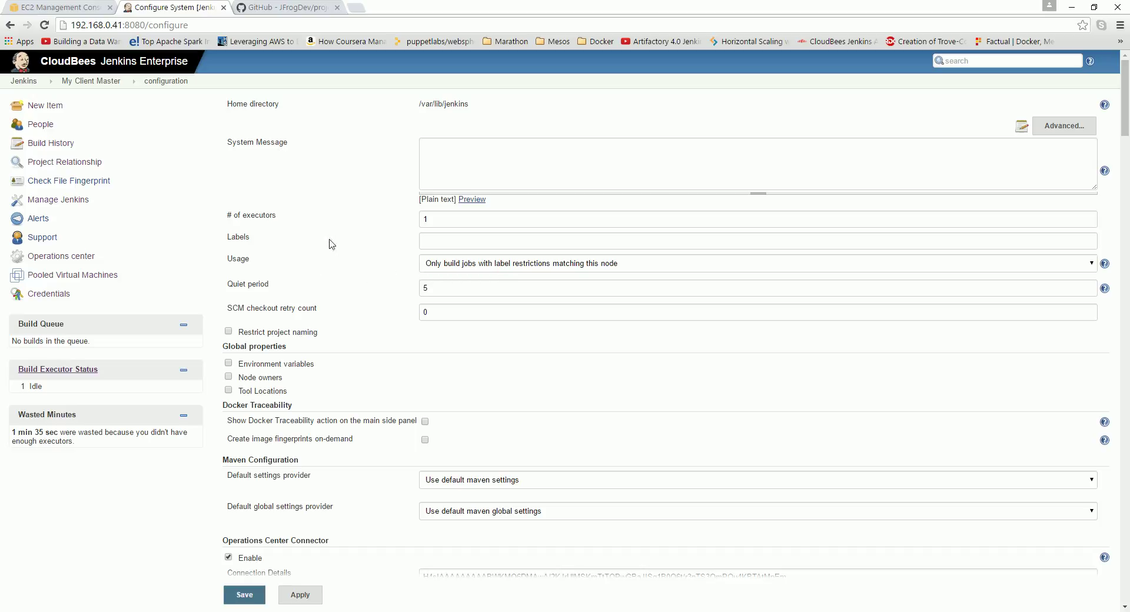
# Set the master's usage to "Only build jobs with label restrictions matching this node" and save the system configuration
pyautogui.click(464, 265)
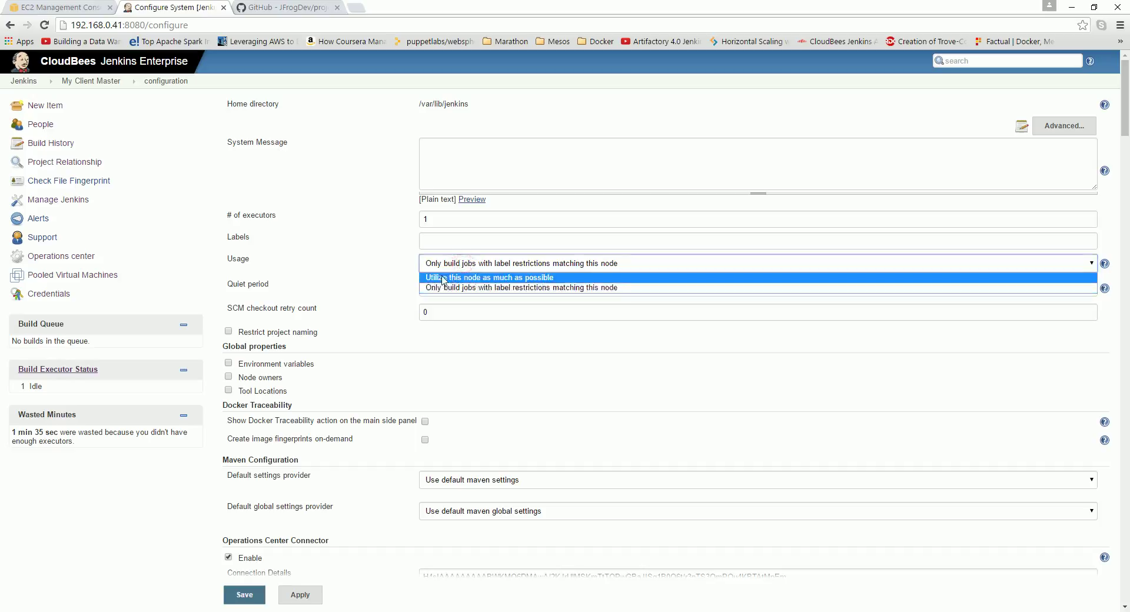
pyautogui.click(532, 282)
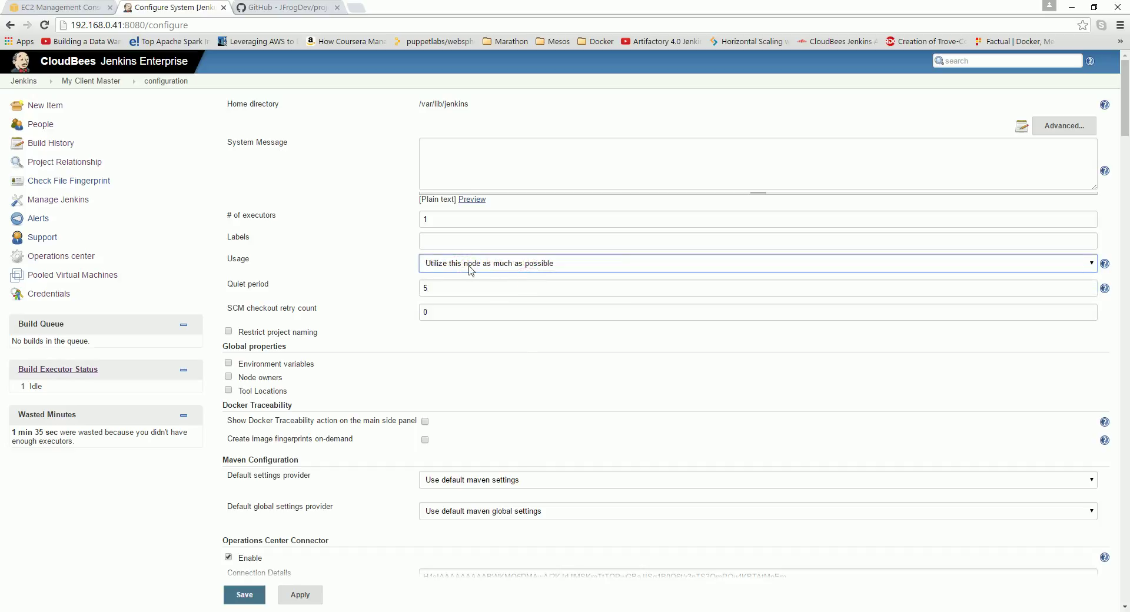
pyautogui.click(536, 268)
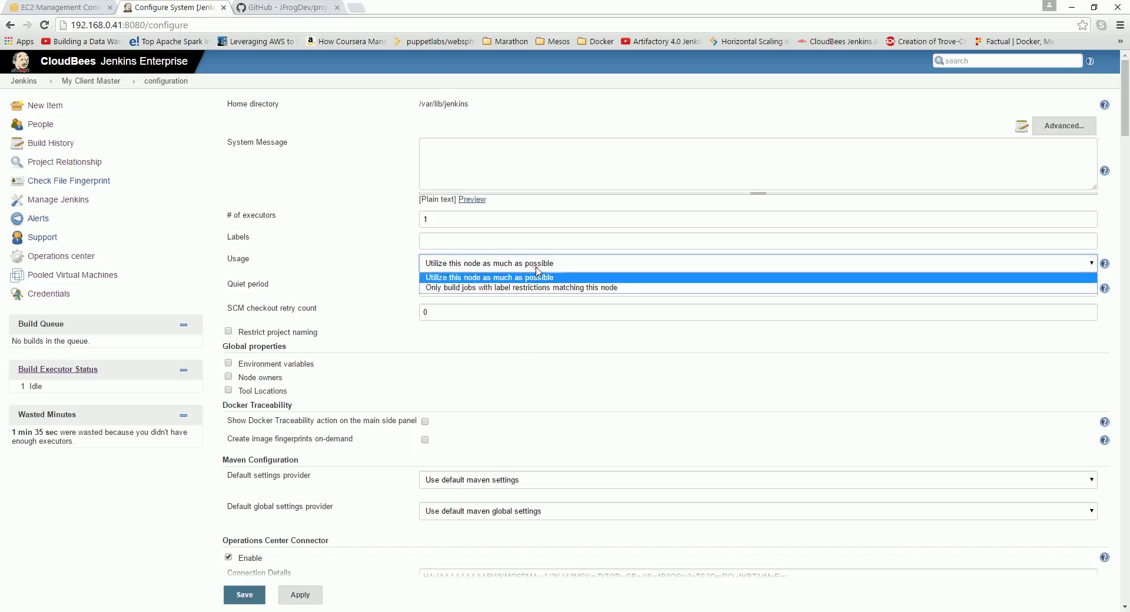
pyautogui.click(461, 287)
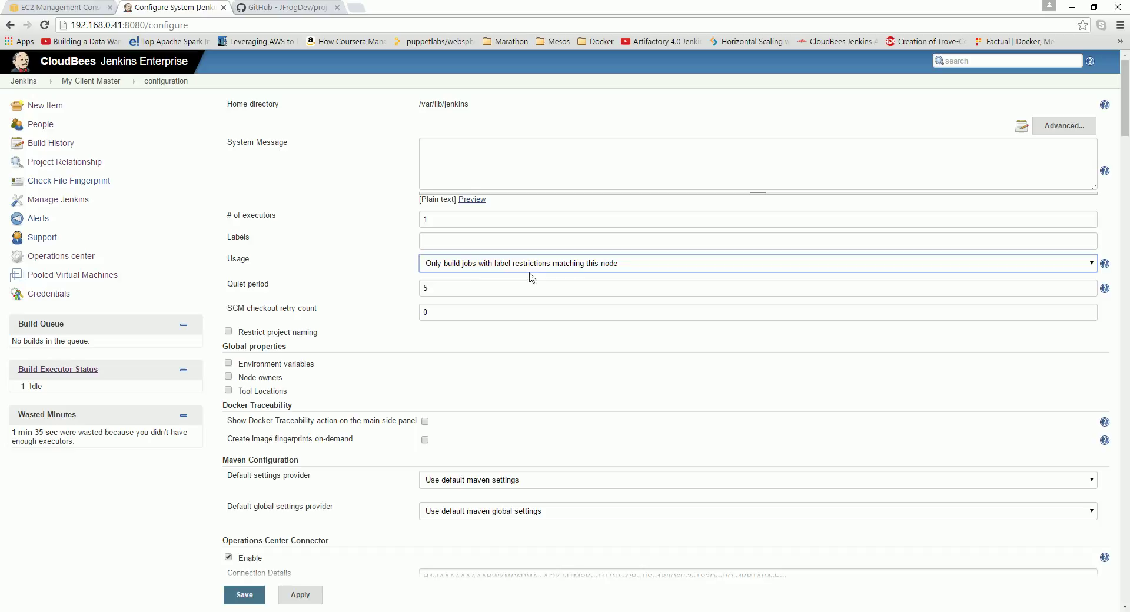
pyautogui.click(351, 259)
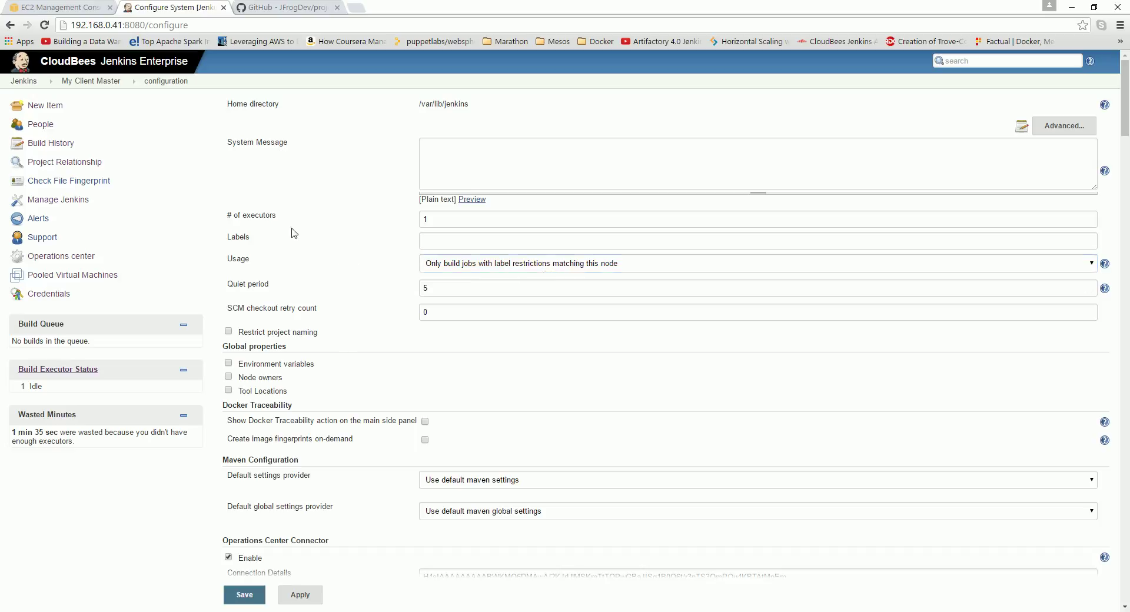
pyautogui.click(246, 595)
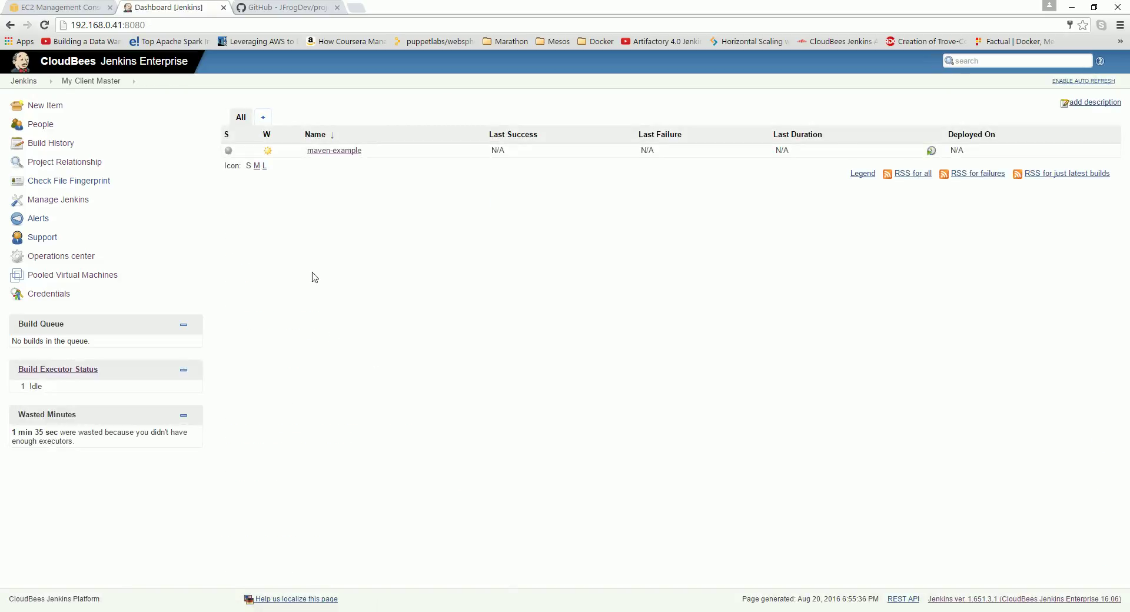
# Open the maven-example job configuration and review its source code management, build triggers, build environment, root POM and goals
pyautogui.click(337, 152)
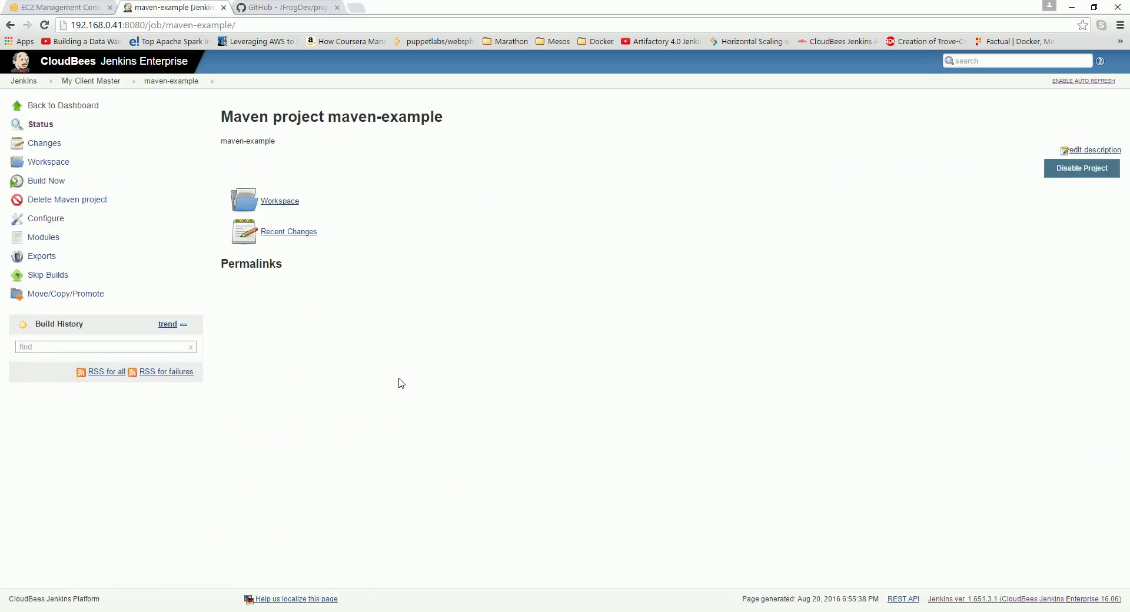
pyautogui.click(55, 220)
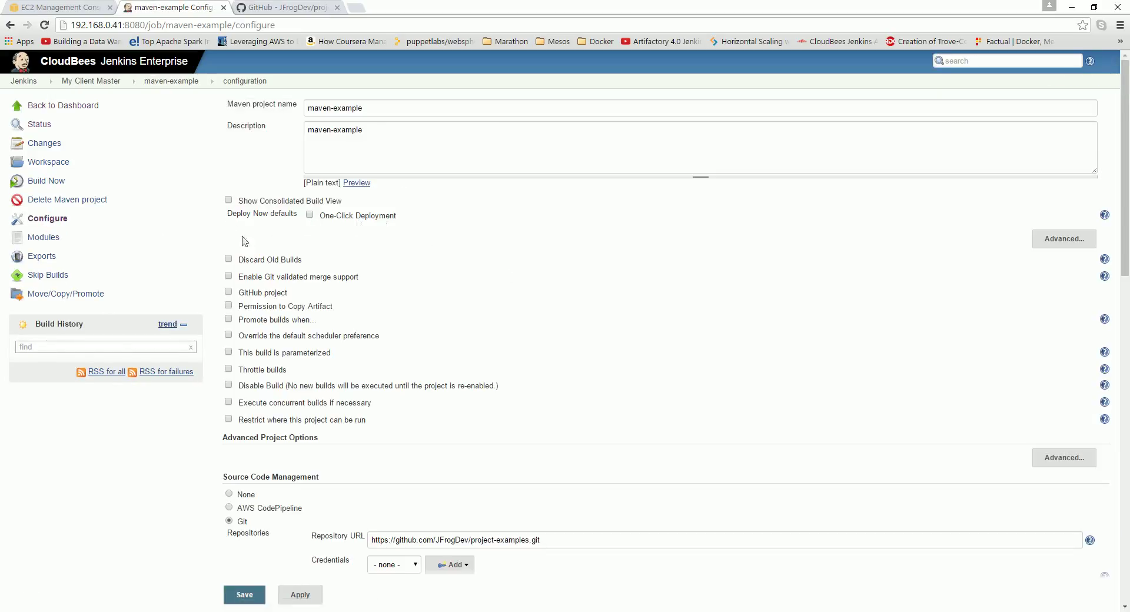
pyautogui.scroll(-10, 403, 304)
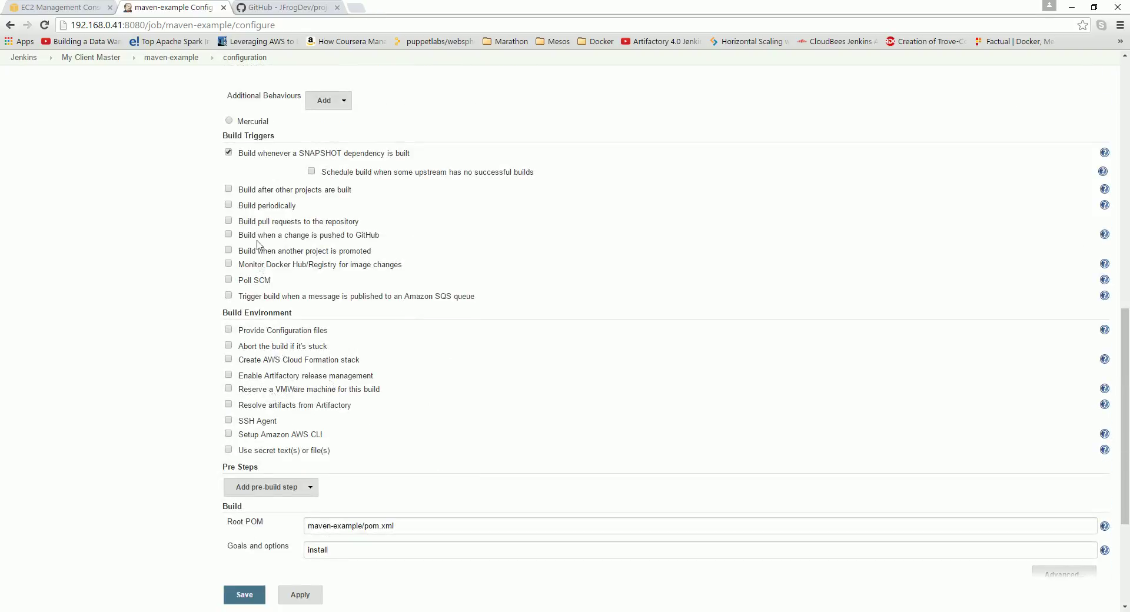
pyautogui.scroll(-4, 387, 493)
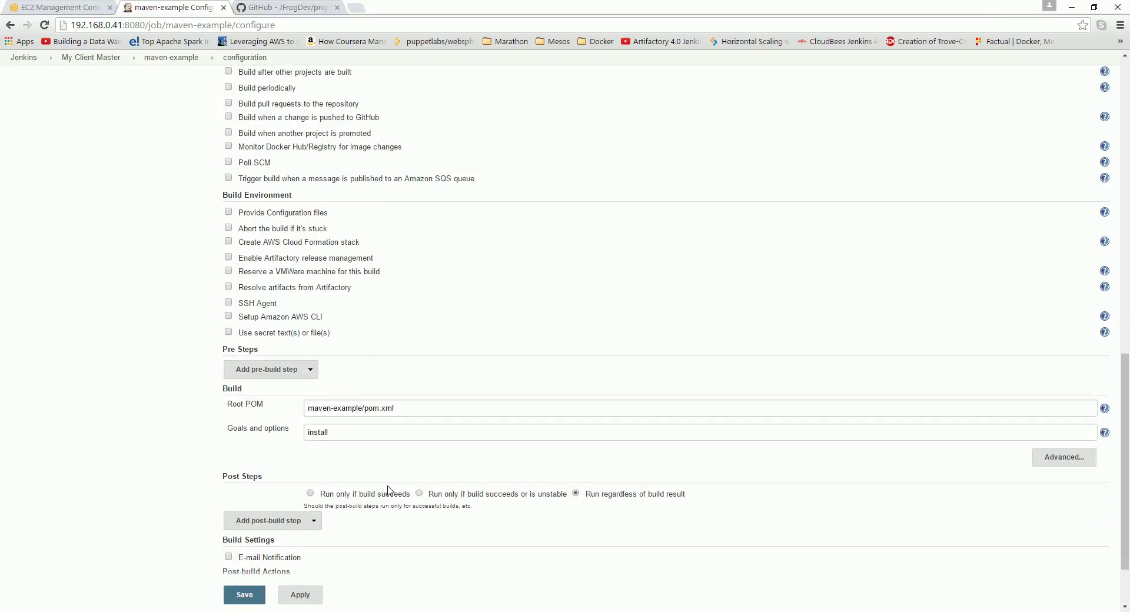
pyautogui.scroll(3, 421, 471)
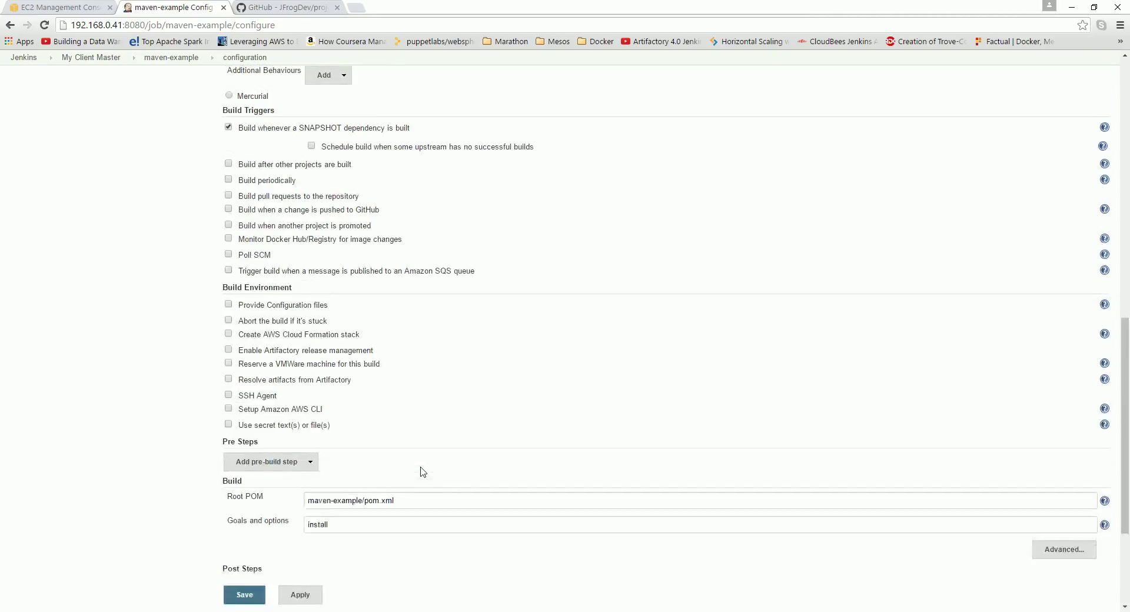
pyautogui.scroll(12, 334, 377)
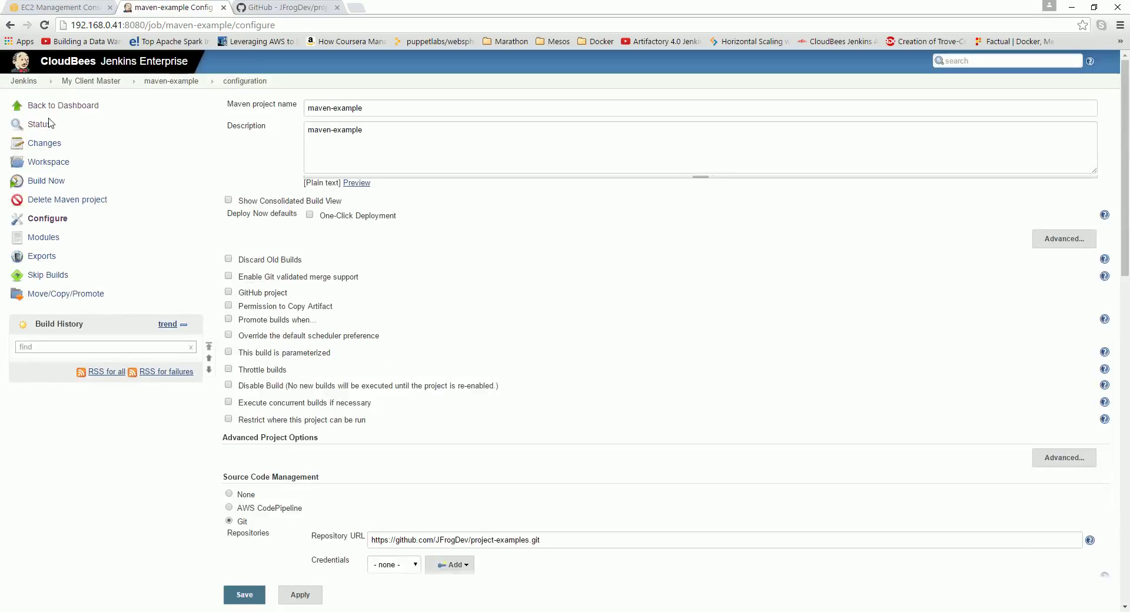
# Save the maven-example job configuration and start a build of the job
pyautogui.click(47, 104)
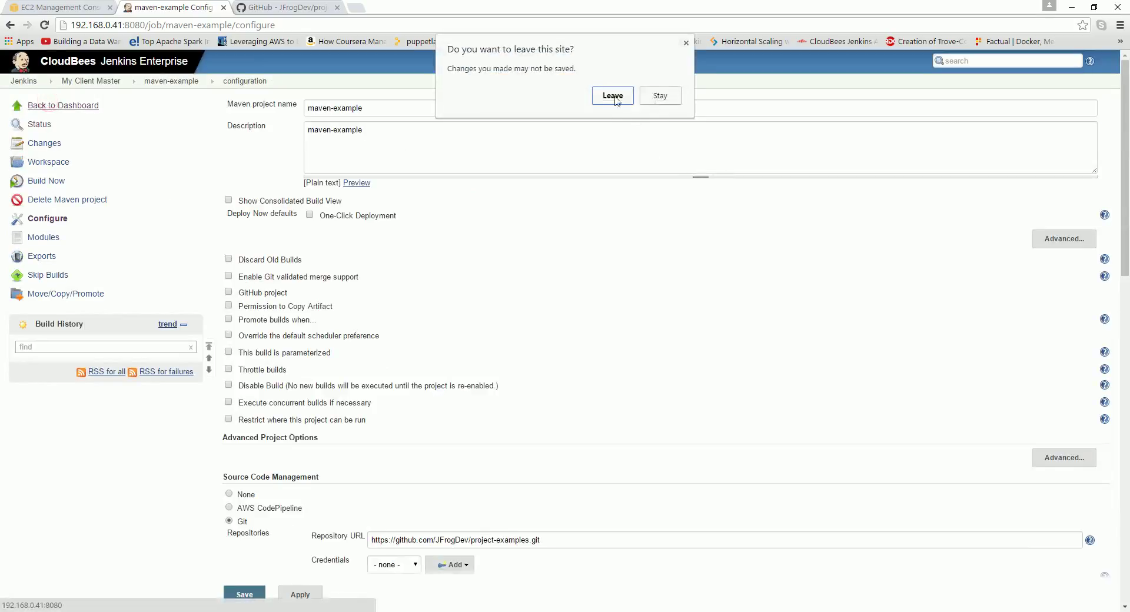
pyautogui.click(661, 96)
pyautogui.scroll(-15, 638, 201)
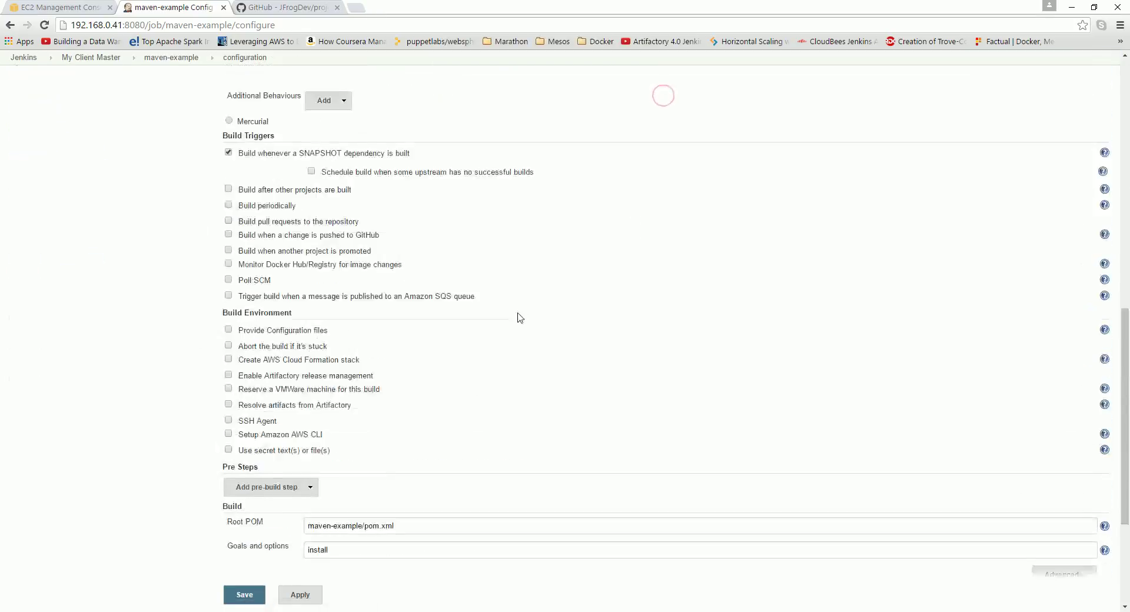
pyautogui.click(244, 546)
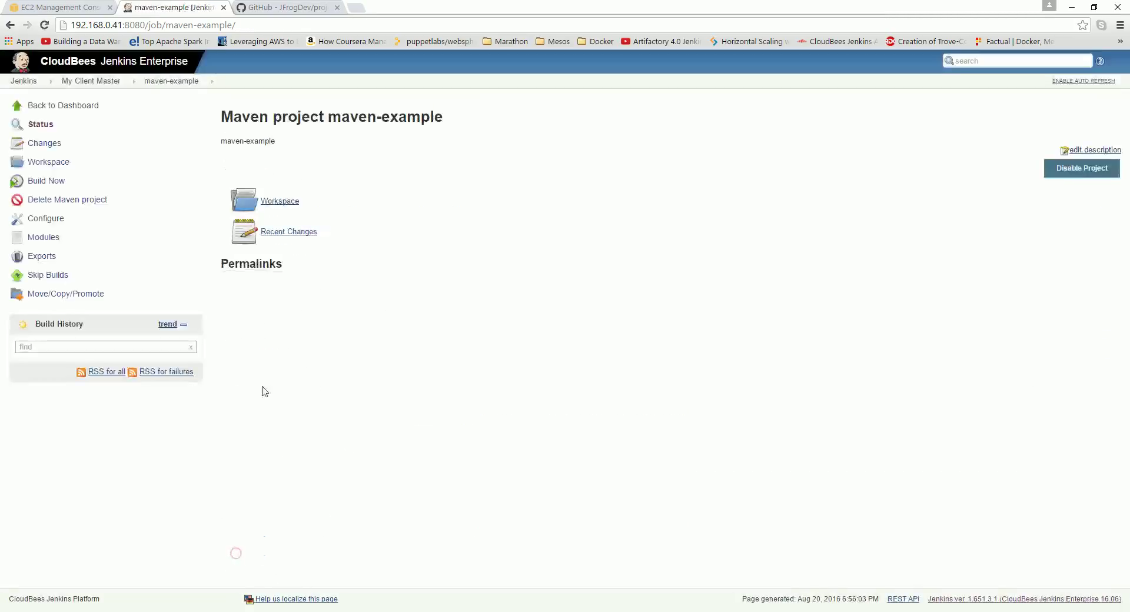
pyautogui.click(43, 181)
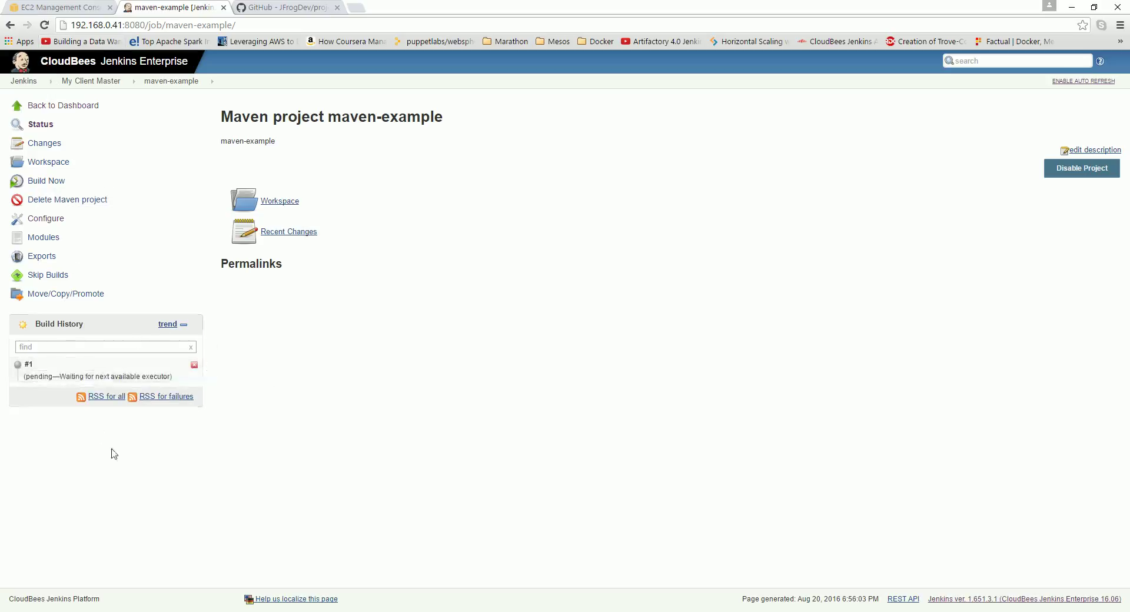
# Switch to the AWS EC2 console, reload the running instances and enlarge the instance list to look for a new slave
pyautogui.click(44, 8)
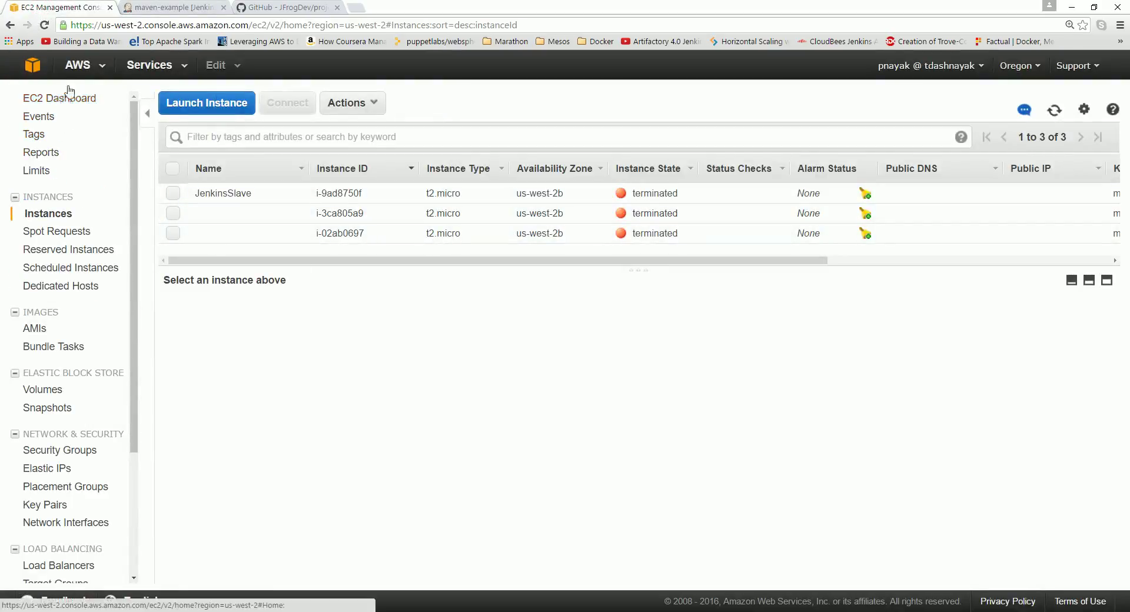
pyautogui.click(53, 97)
pyautogui.click(255, 154)
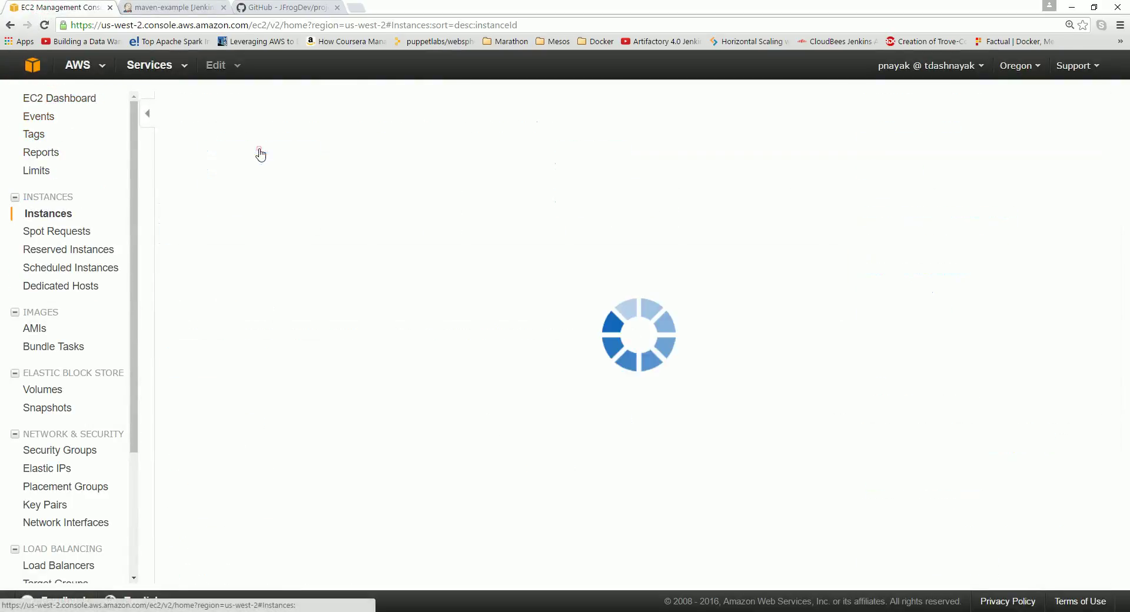
pyautogui.moveTo(587, 268); pyautogui.dragTo(586, 386)
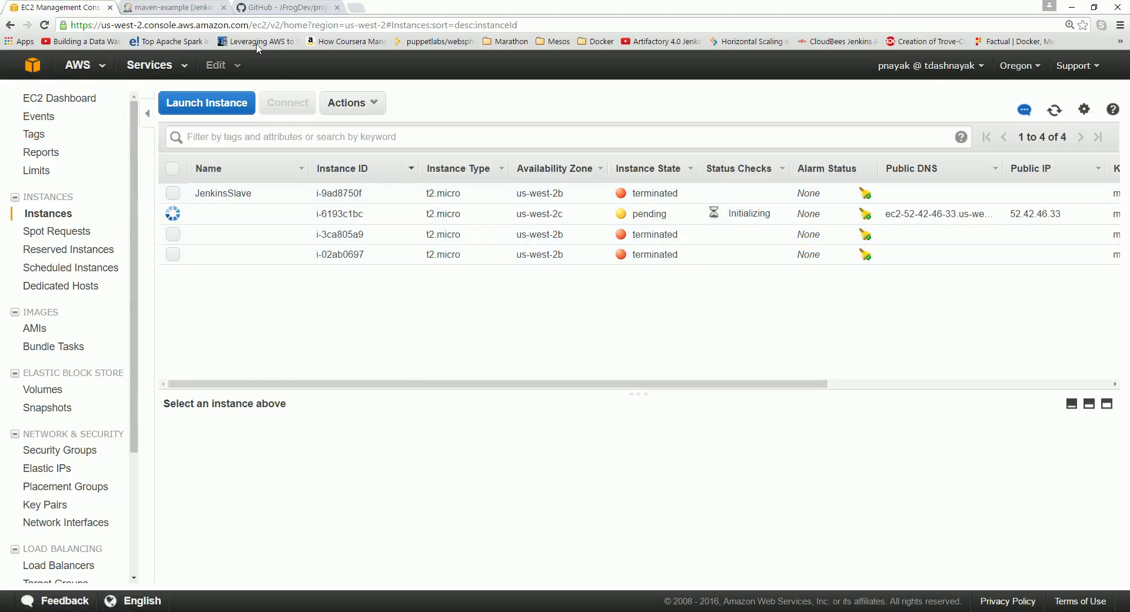
# Return to the Jenkins dashboard and check the build queue and executor status for the maven-example build
pyautogui.click(180, 9)
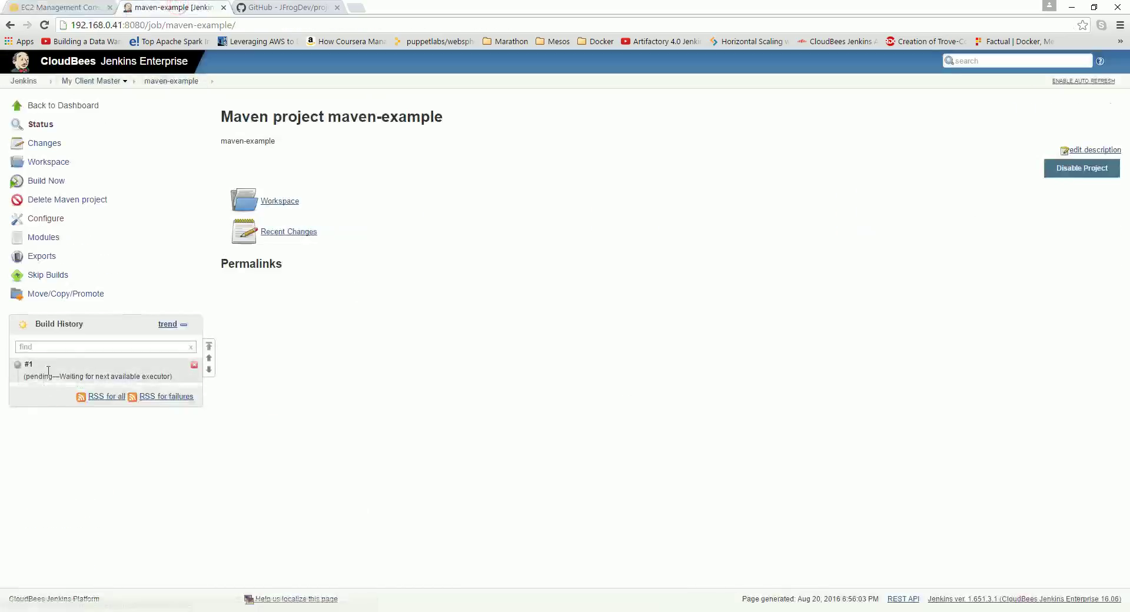
pyautogui.click(36, 109)
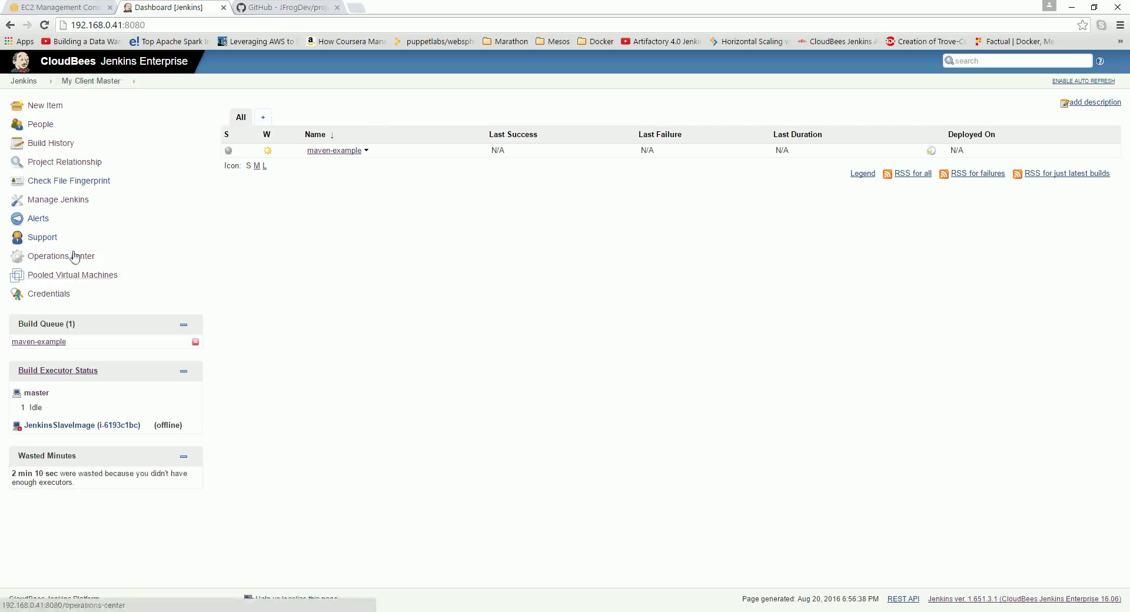
# Open the node management list, compare it with the running instances in the EC2 console, and refresh the node status
pyautogui.click(63, 205)
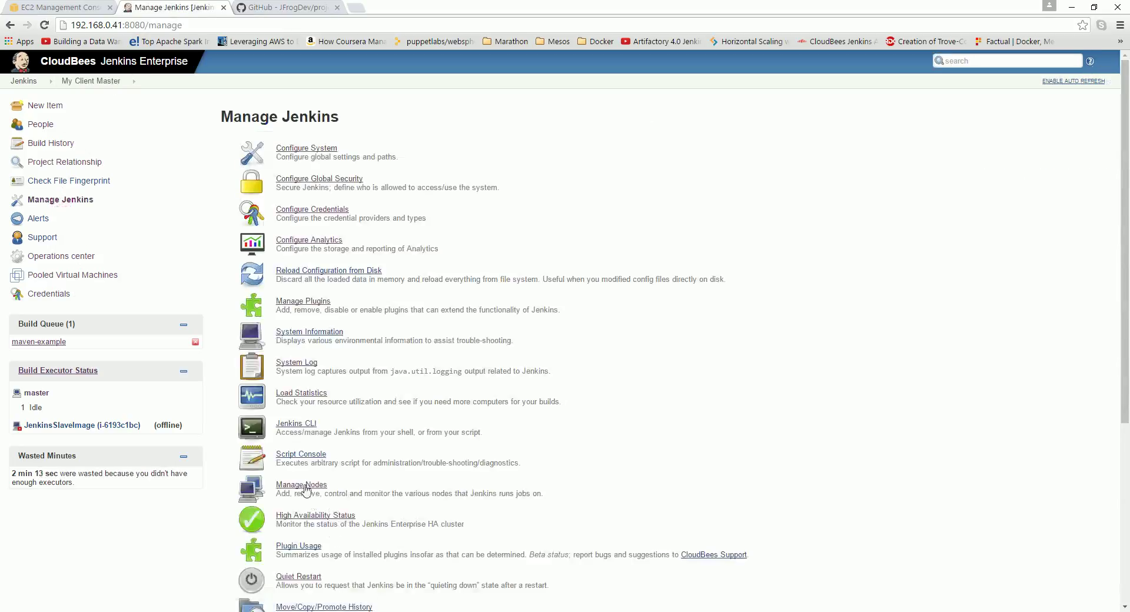
pyautogui.click(303, 484)
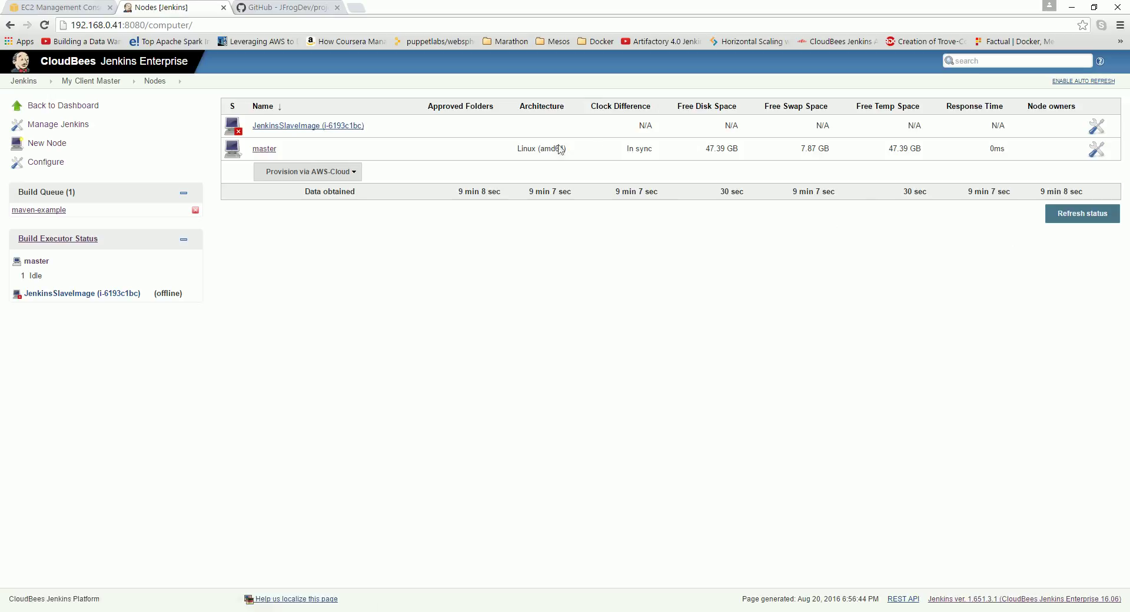
pyautogui.click(41, 7)
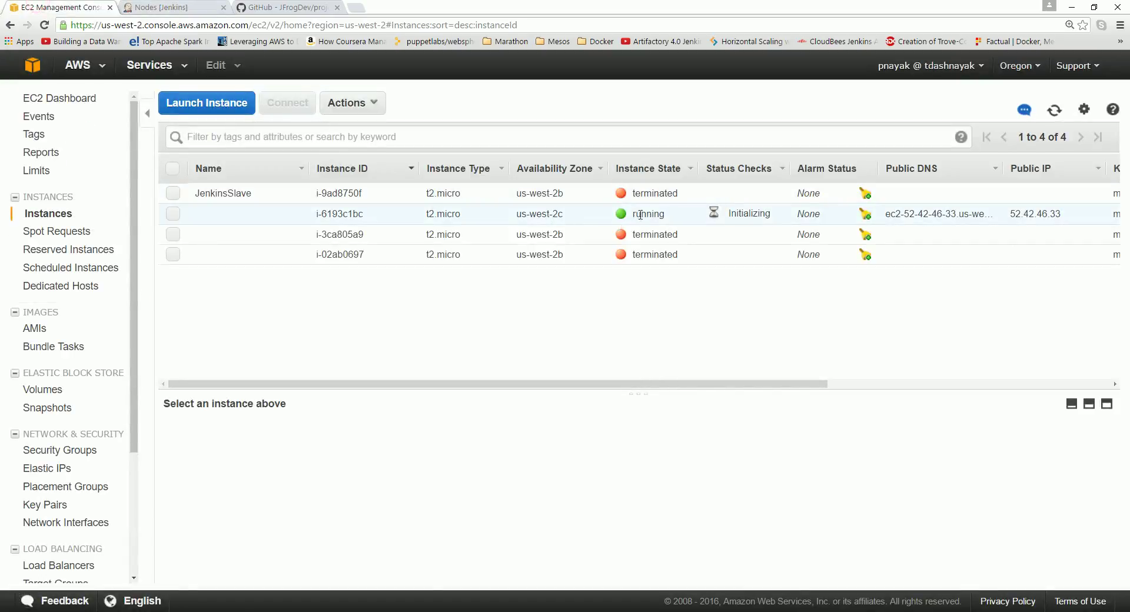
pyautogui.click(200, 7)
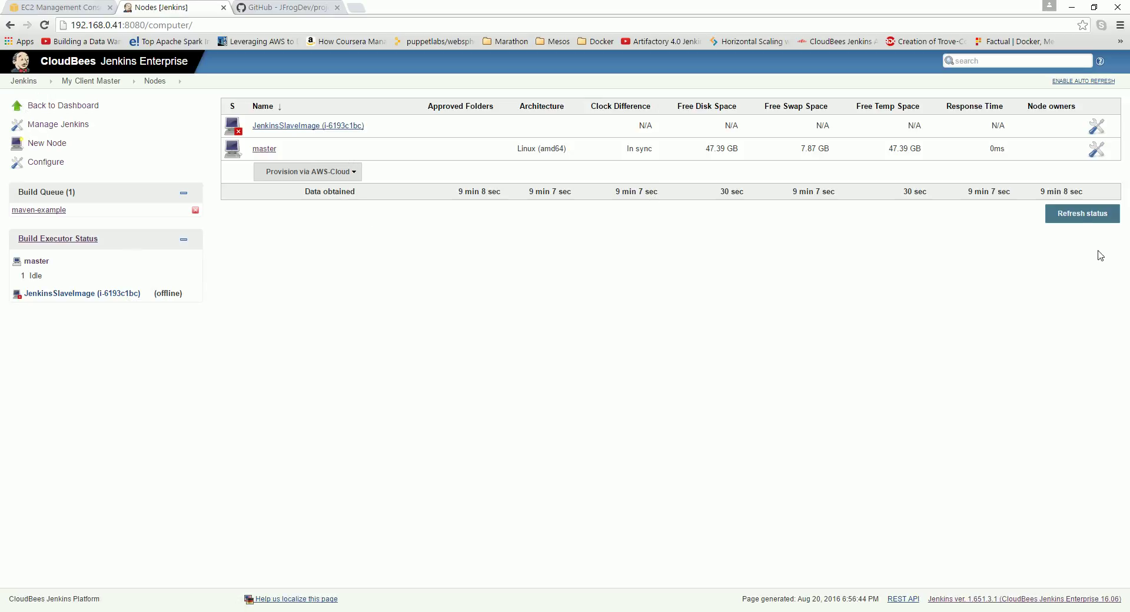
pyautogui.click(1081, 223)
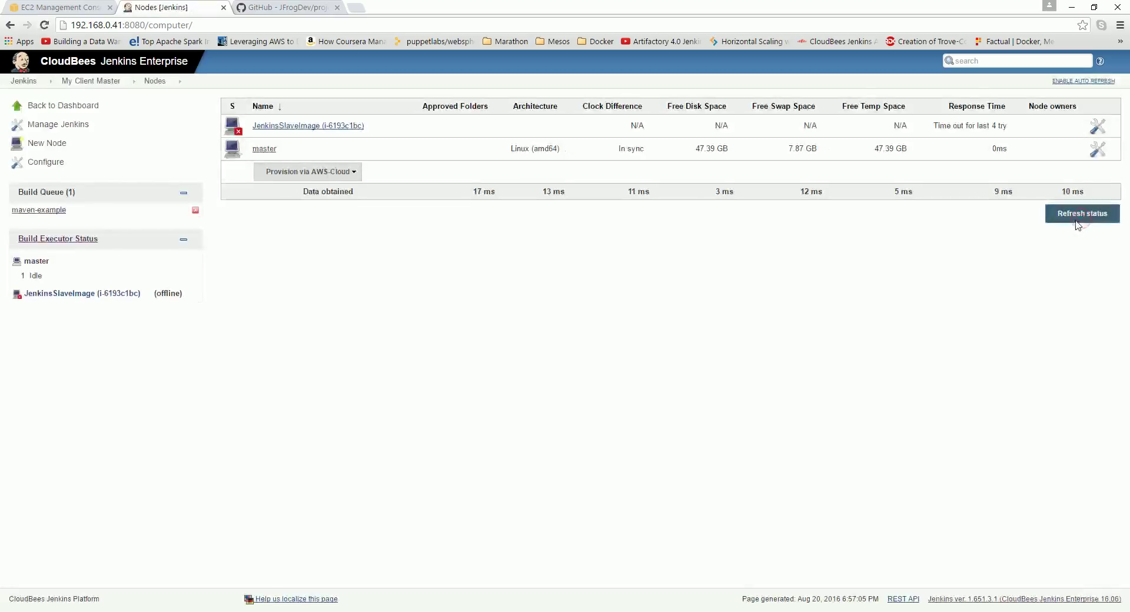
pyautogui.click(1081, 213)
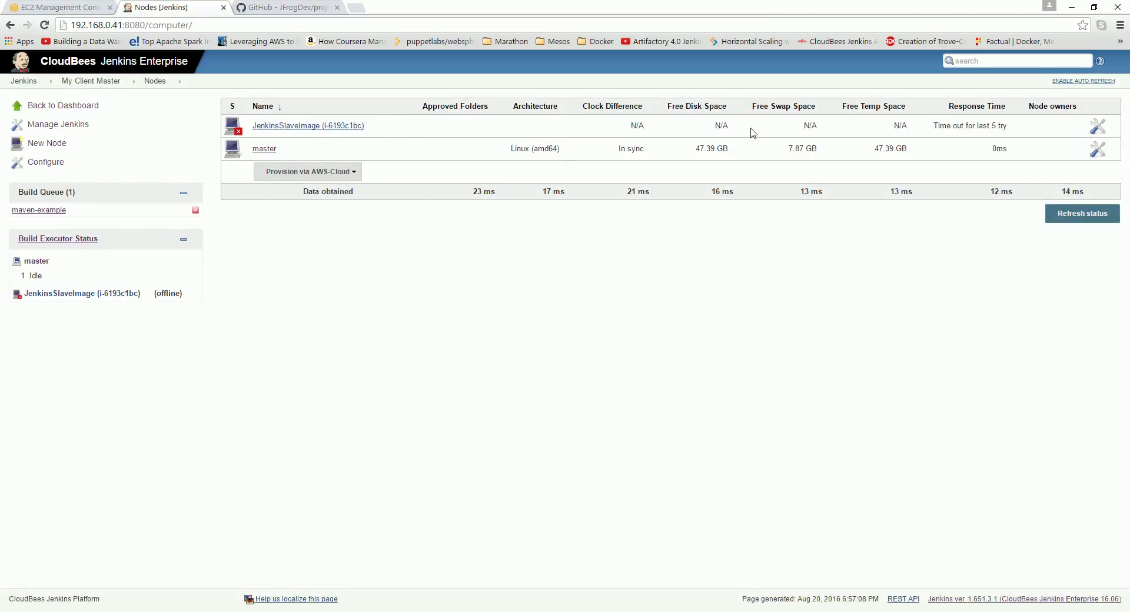
# Check the build status on the maven-example job page and reload the instance list in the EC2 console
pyautogui.click(79, 81)
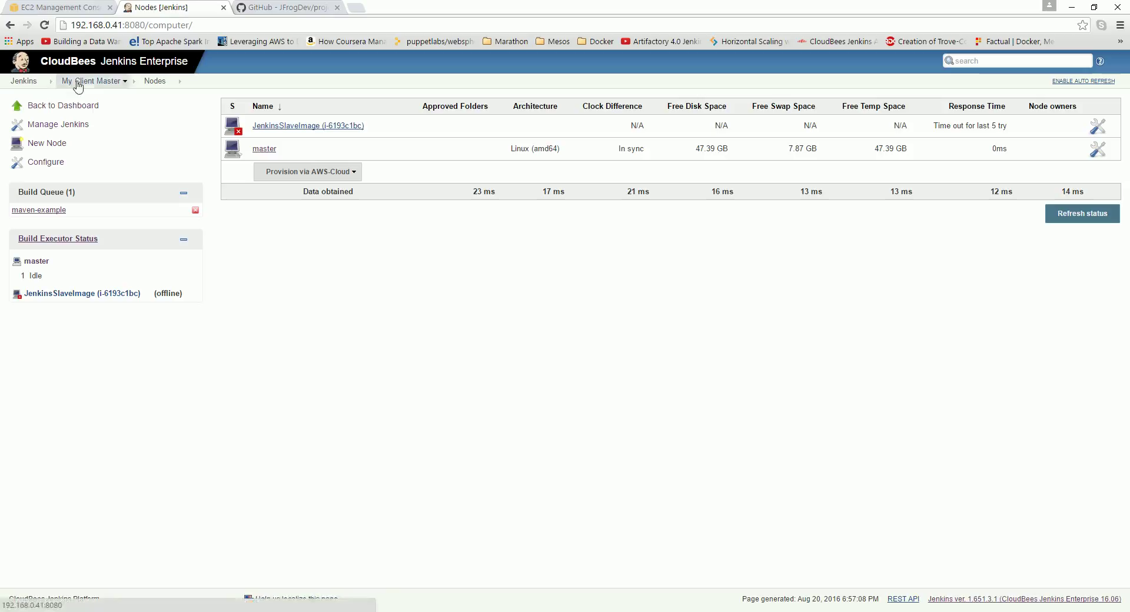
pyautogui.click(333, 151)
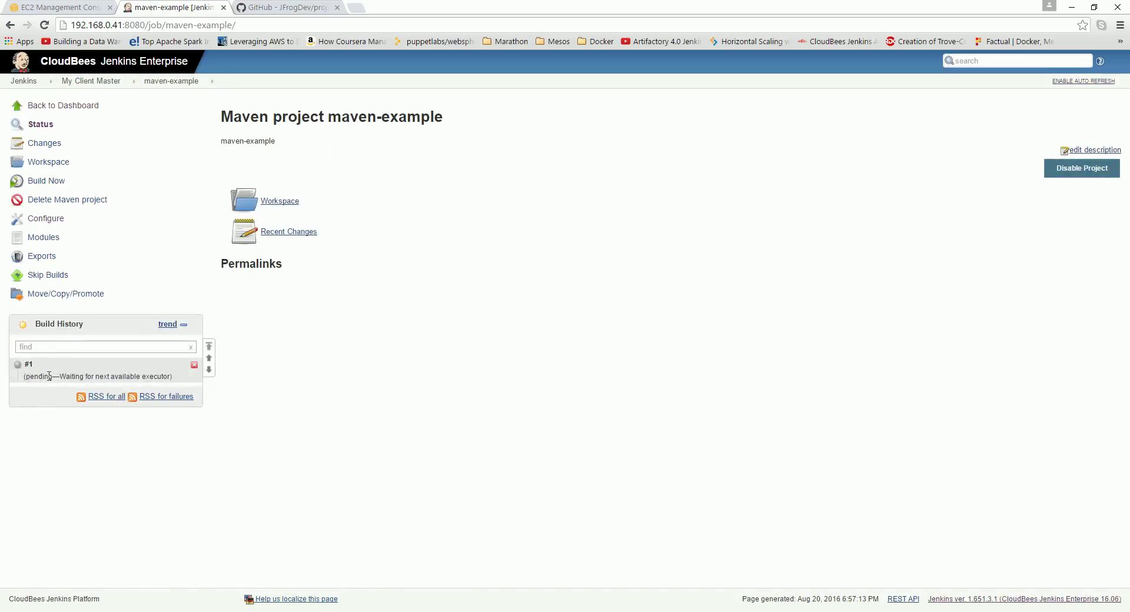
pyautogui.click(41, 8)
pyautogui.click(1053, 111)
pyautogui.click(177, 7)
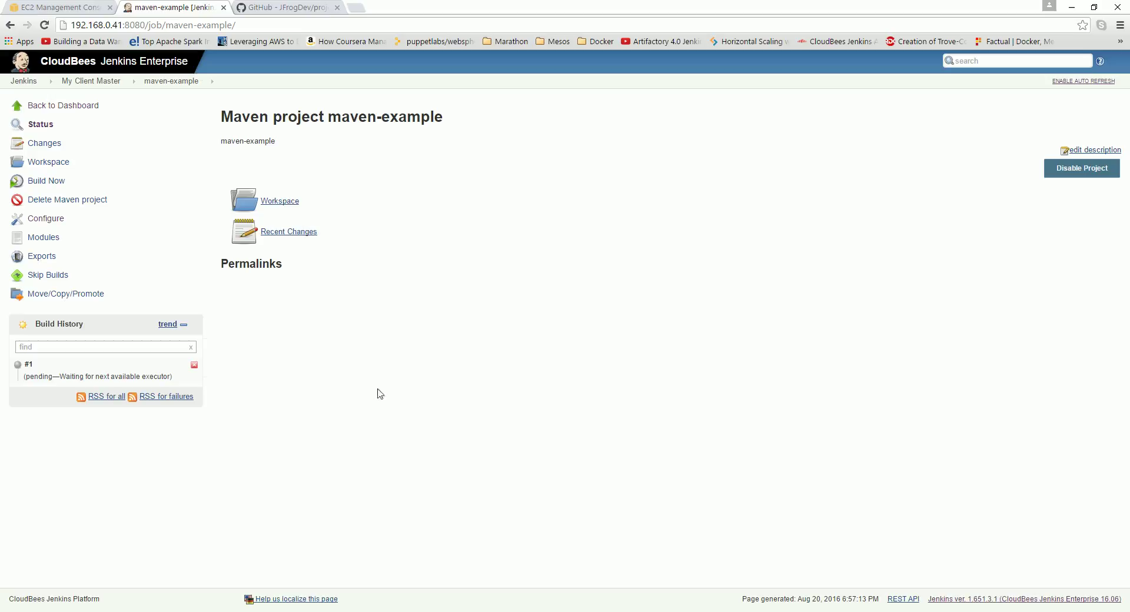
# Reopen the node management list from the dashboard and refresh the status of the JenkinsSlaveImage node
pyautogui.click(40, 106)
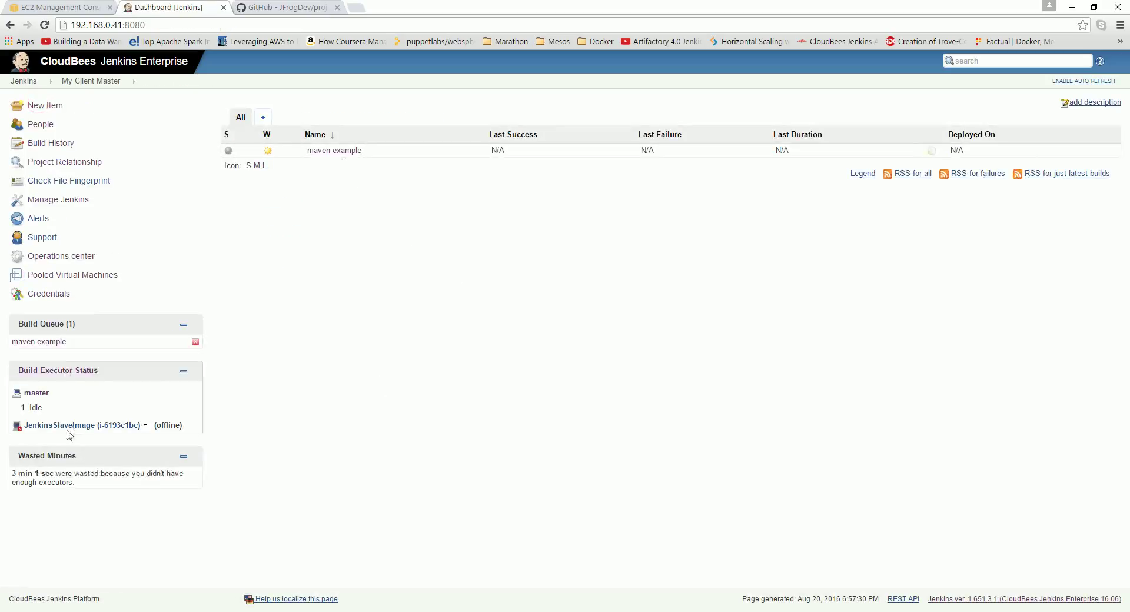
pyautogui.click(51, 199)
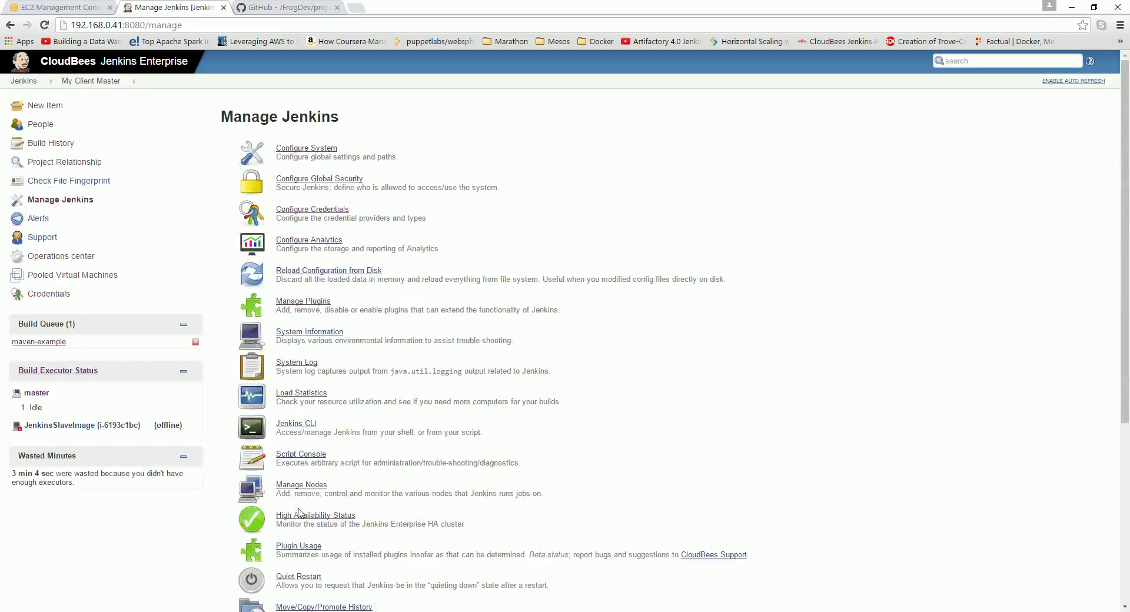
pyautogui.click(302, 486)
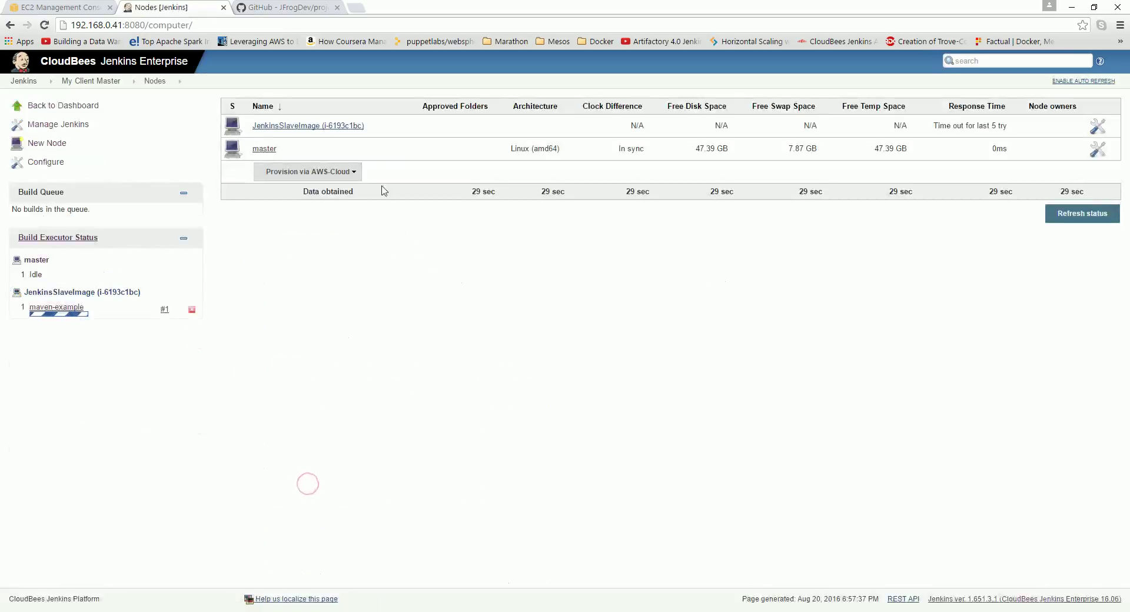
pyautogui.click(1092, 227)
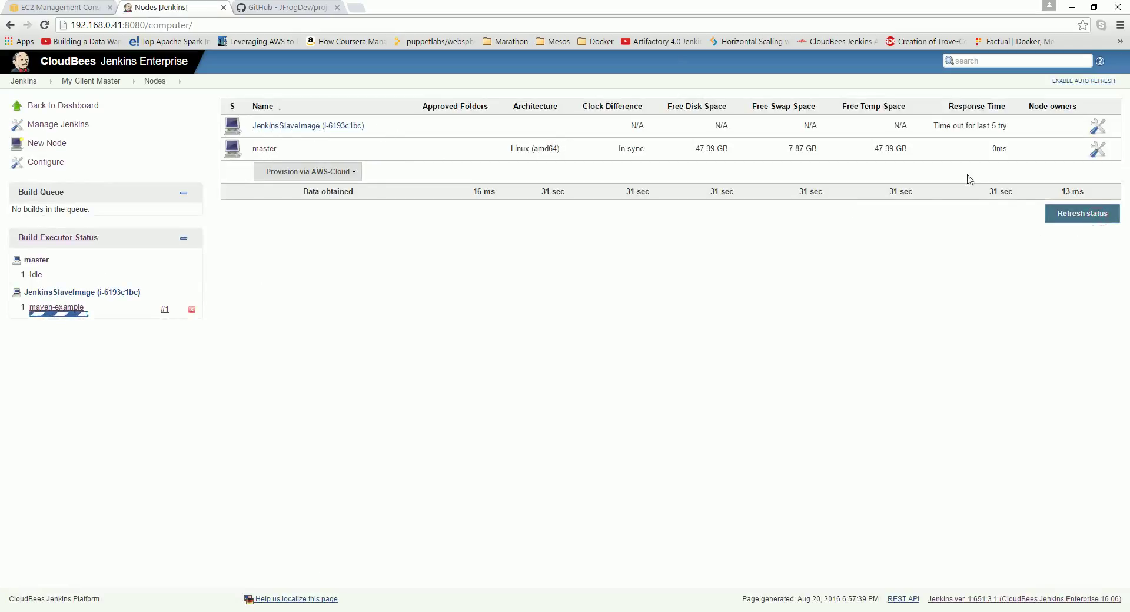
pyautogui.click(1083, 213)
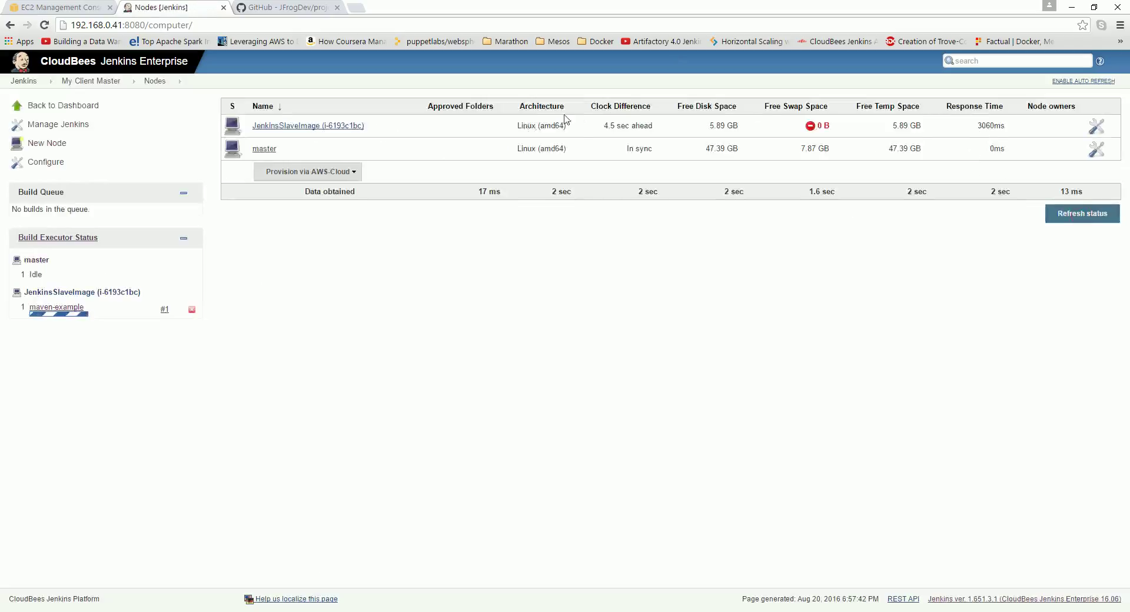
# Open the console output of maven-example build #1 and examine the remote slave and Git cloning lines
pyautogui.click(84, 81)
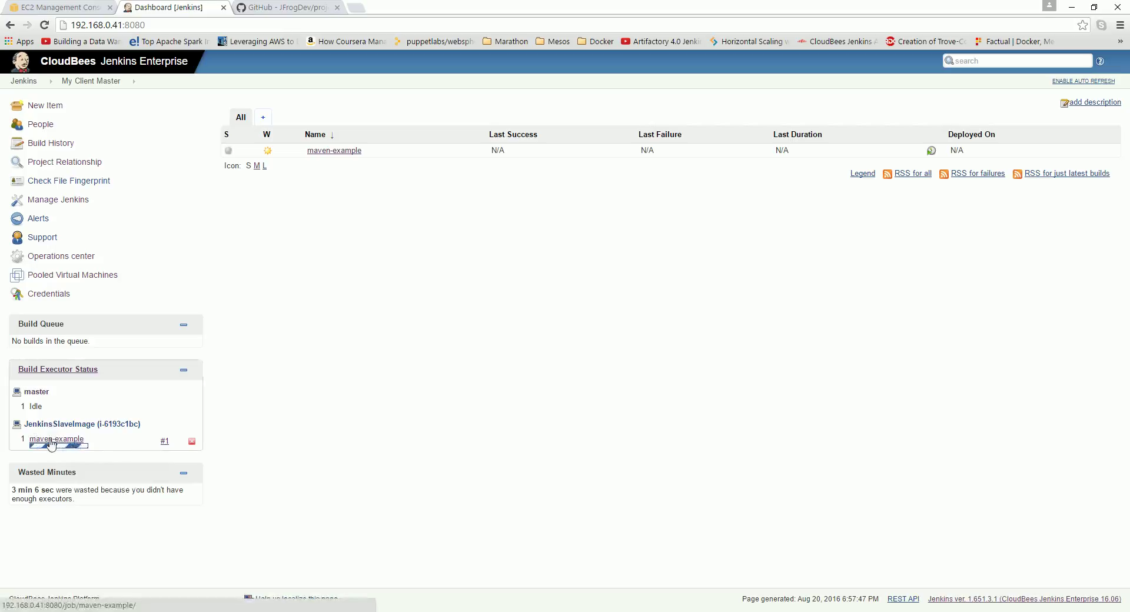
pyautogui.click(335, 150)
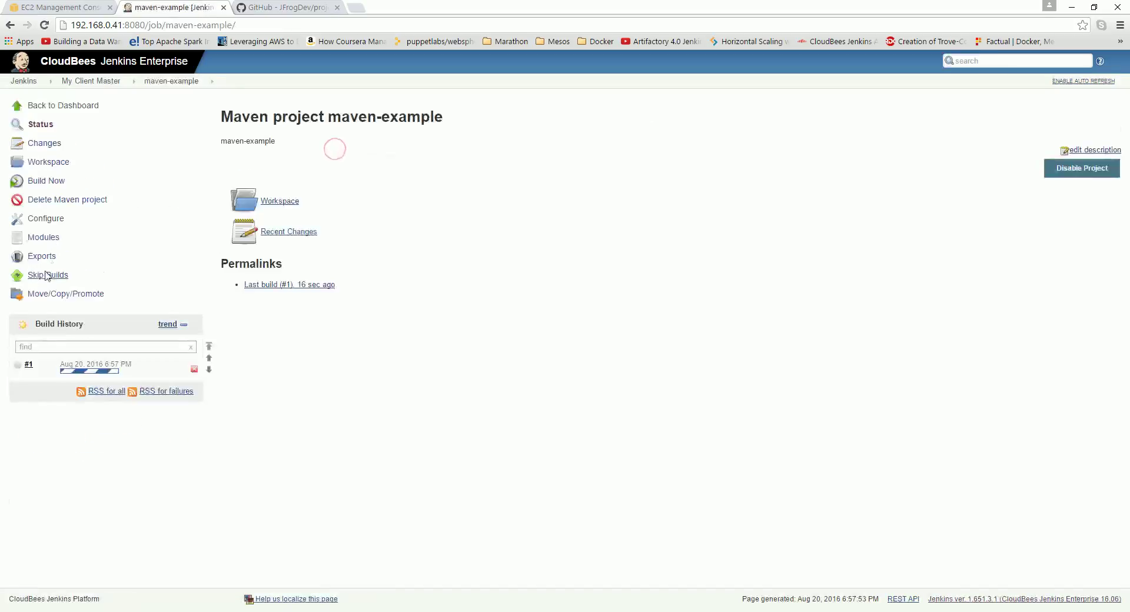
pyautogui.click(45, 368)
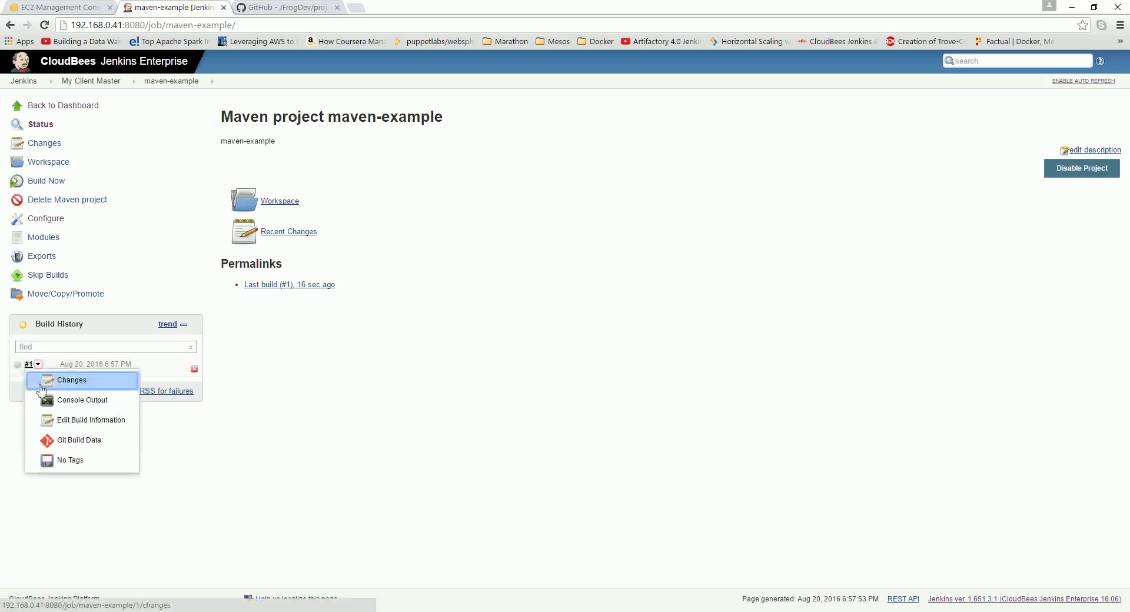
pyautogui.click(68, 401)
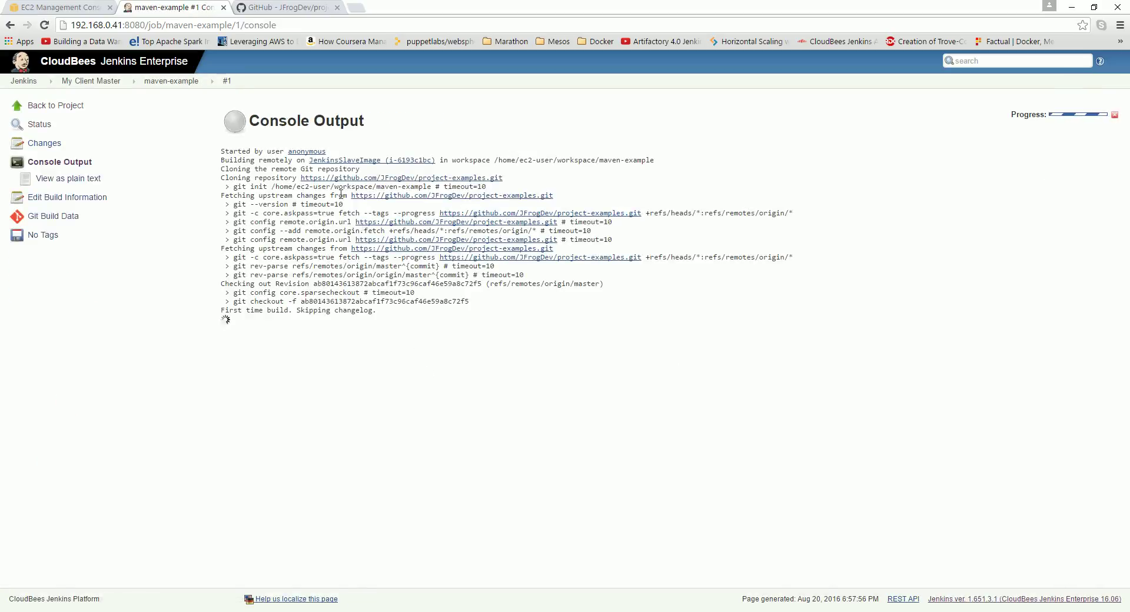
pyautogui.moveTo(224, 169); pyautogui.dragTo(376, 170)
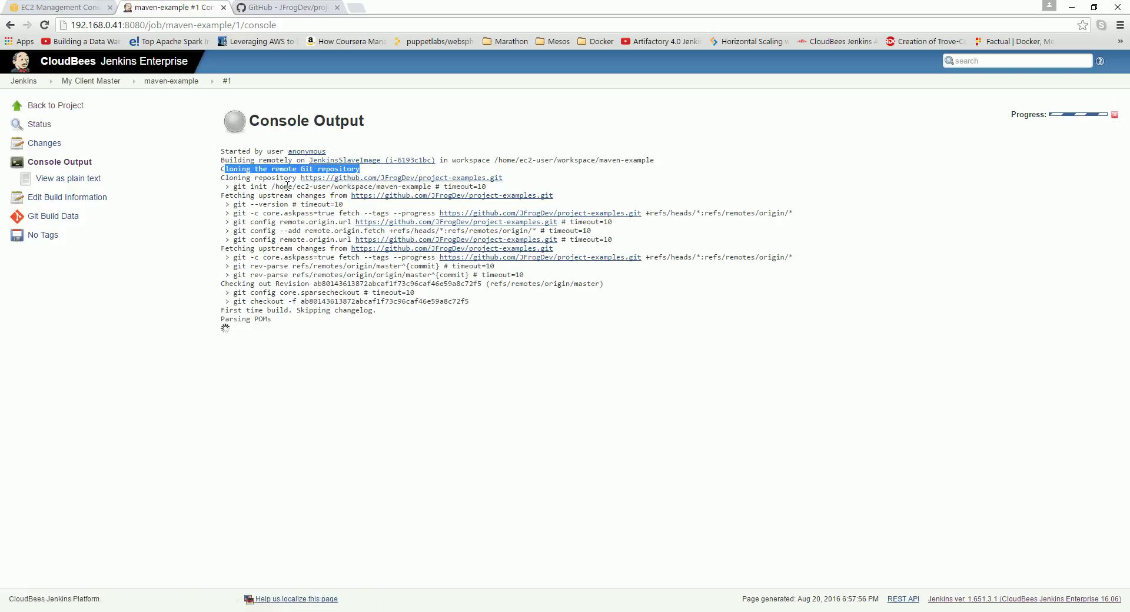
pyautogui.moveTo(222, 160); pyautogui.dragTo(512, 162)
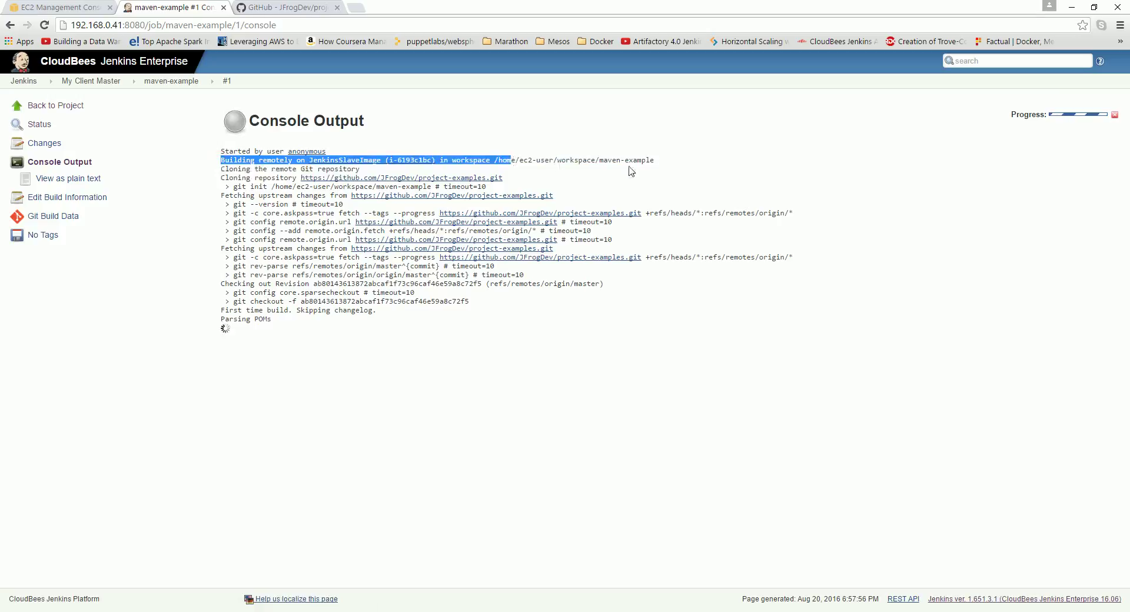
# Review the JenkinsSlave AMI in the EC2 console, and highlight the workspace path in the build #1 console output
pyautogui.click(36, 5)
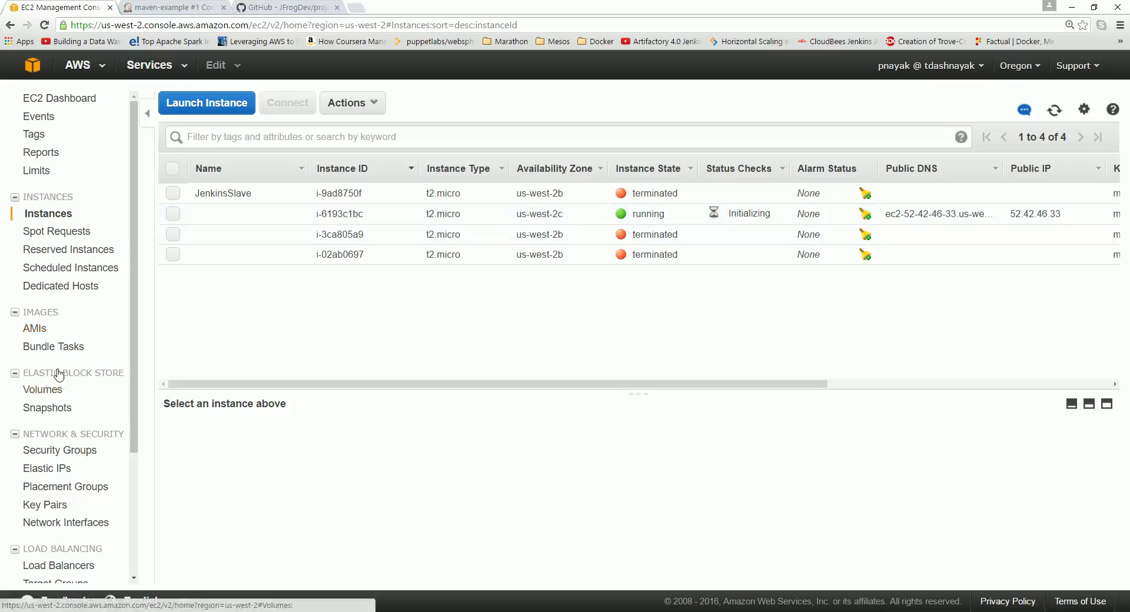
pyautogui.click(34, 329)
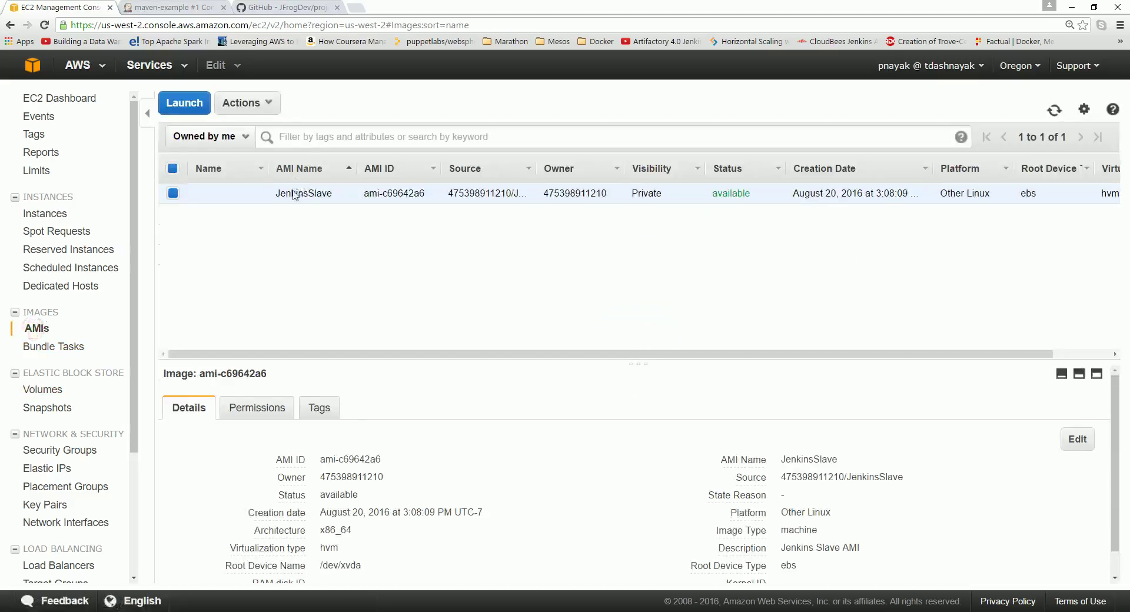
pyautogui.click(125, 8)
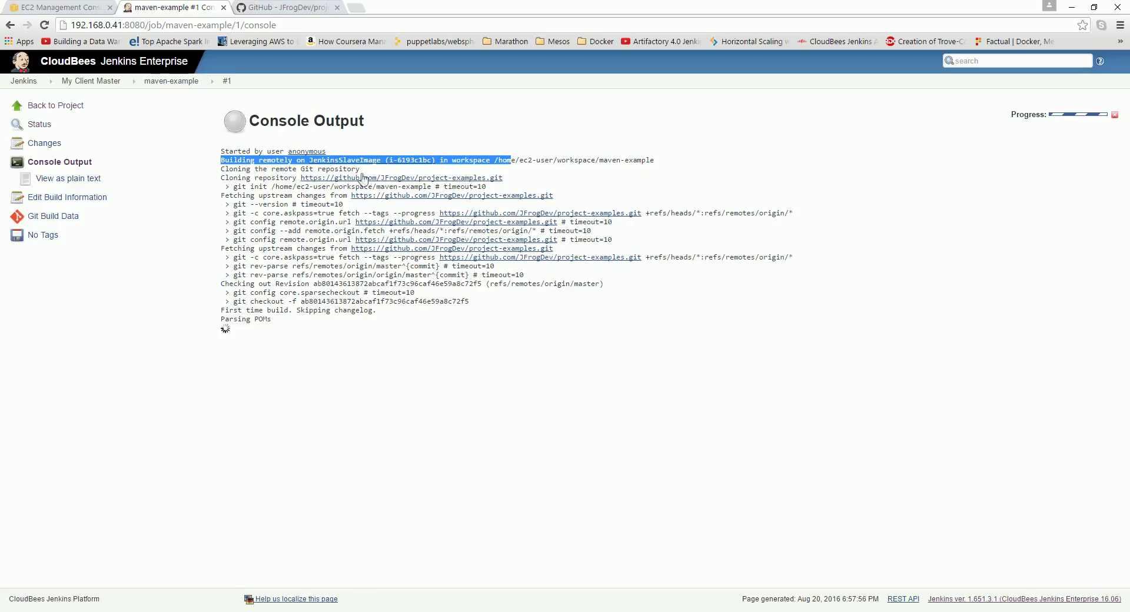
pyautogui.click(558, 157)
pyautogui.moveTo(495, 161); pyautogui.dragTo(658, 159)
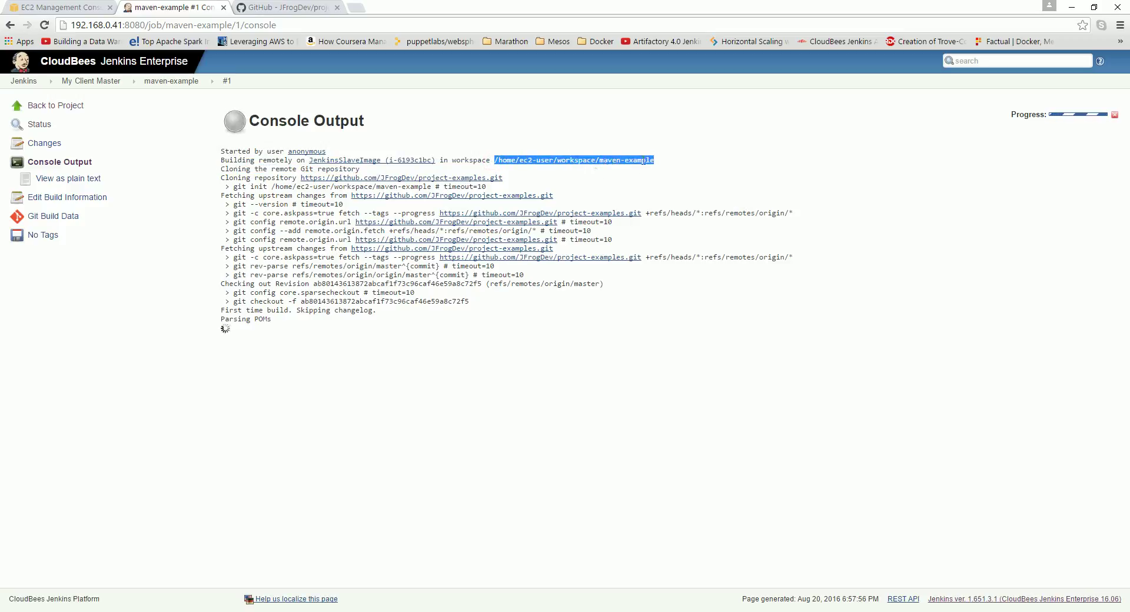
# Select the running instance i-6193c1bc in the EC2 console's instance list and copy its public IP
pyautogui.click(24, 80)
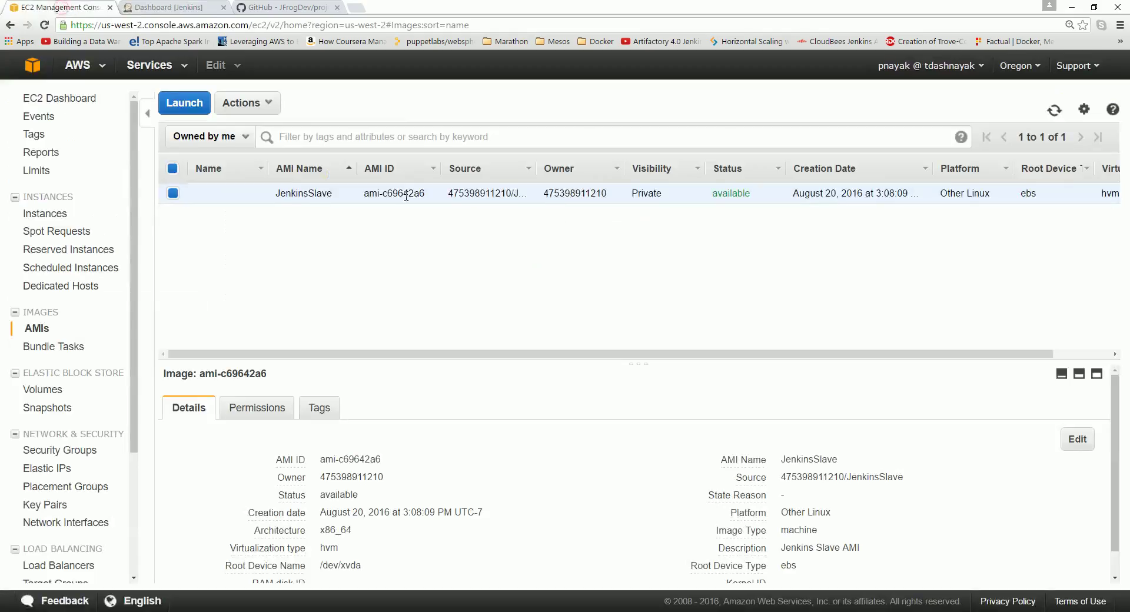
pyautogui.click(49, 213)
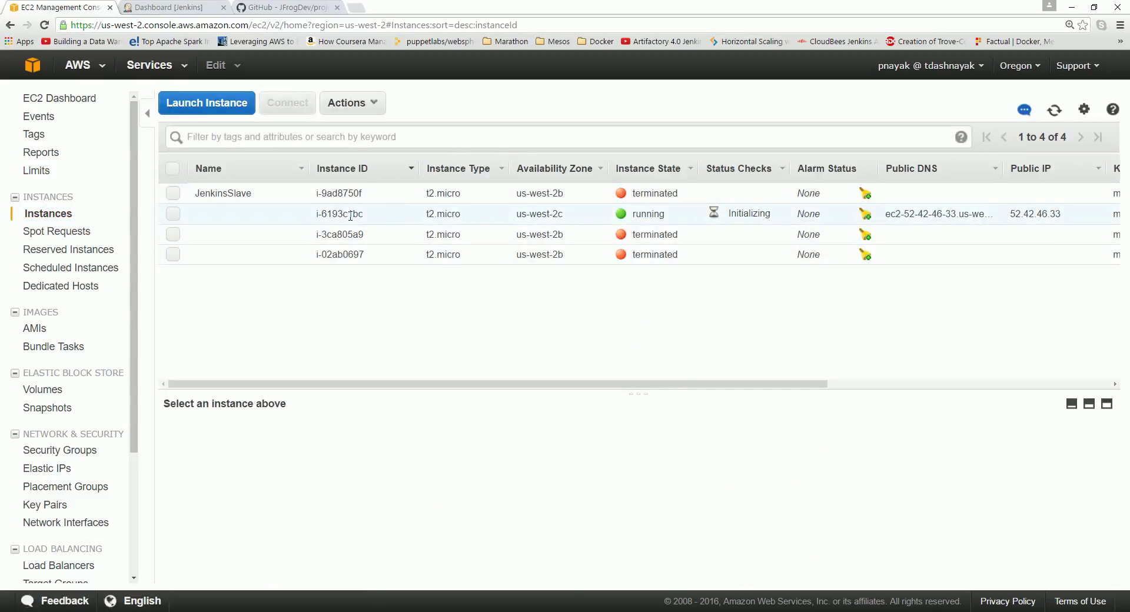
pyautogui.click(351, 216)
pyautogui.moveTo(794, 483); pyautogui.dragTo(861, 484)
pyautogui.hotkey('ctrl', 'c')
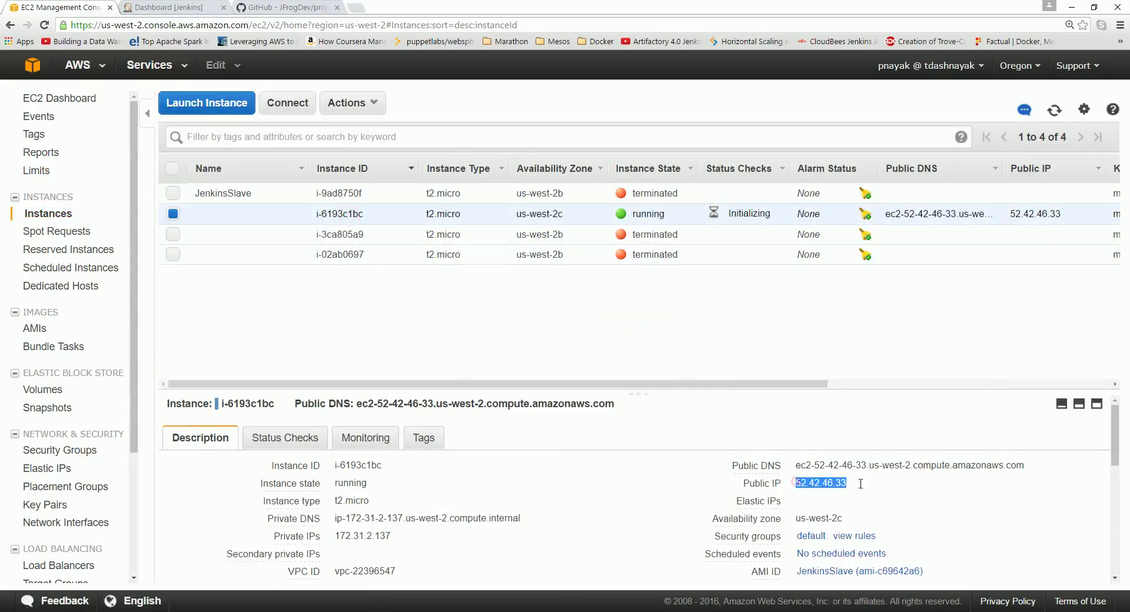
# Switch to PuTTY, load the AWSJenkinsTemplate session, set the host to 52.42.46.33 and open the SSH connection
pyautogui.click(1072, 7)
pyautogui.click(1067, 7)
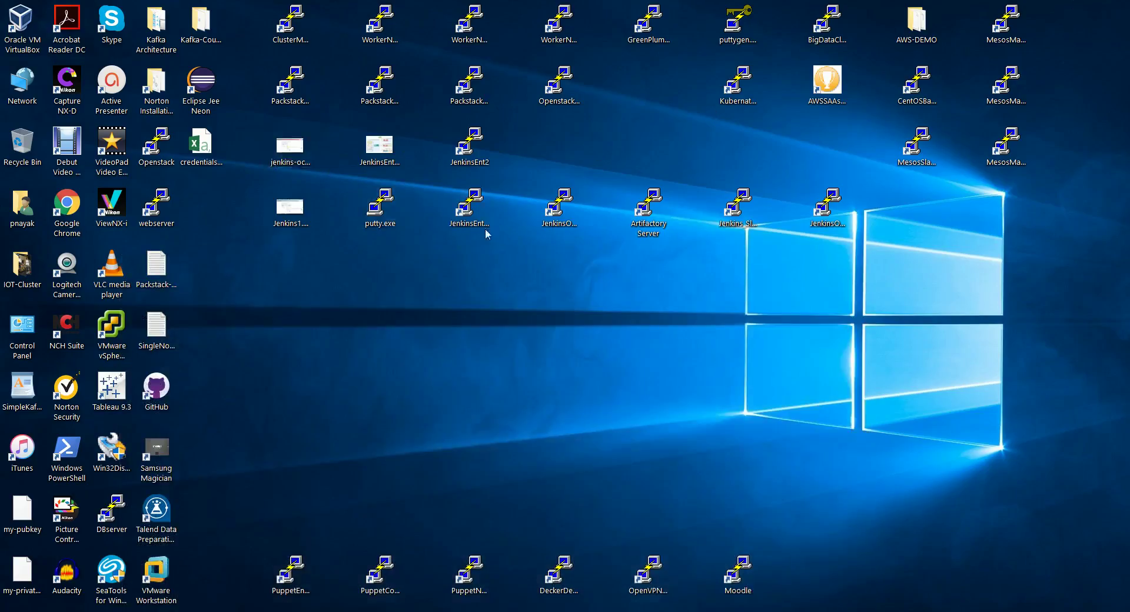
pyautogui.doubleClick(380, 206)
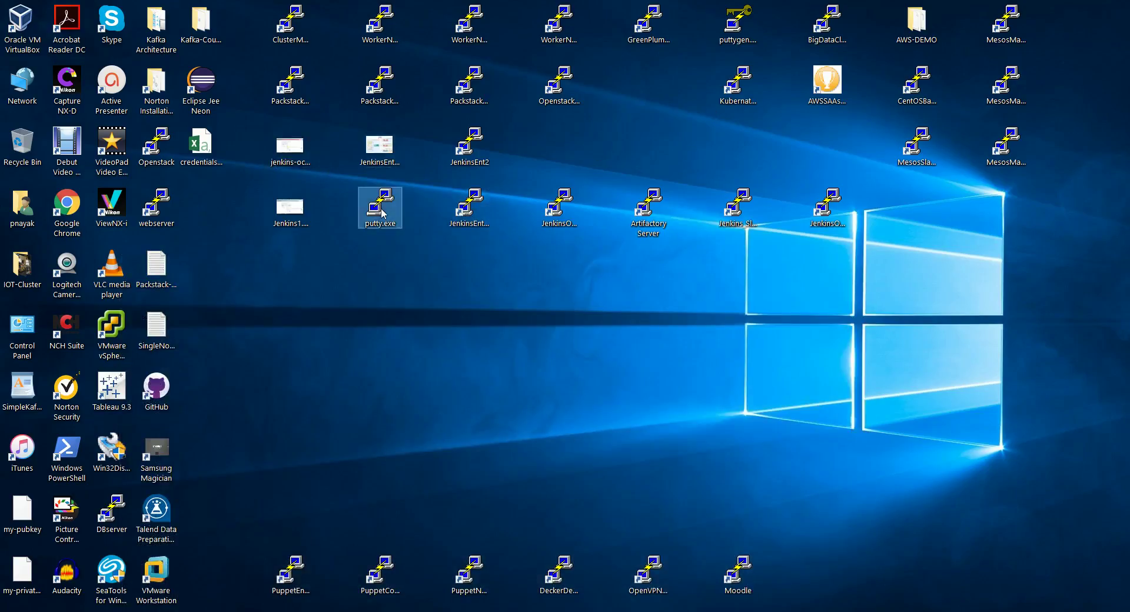
pyautogui.click(565, 337)
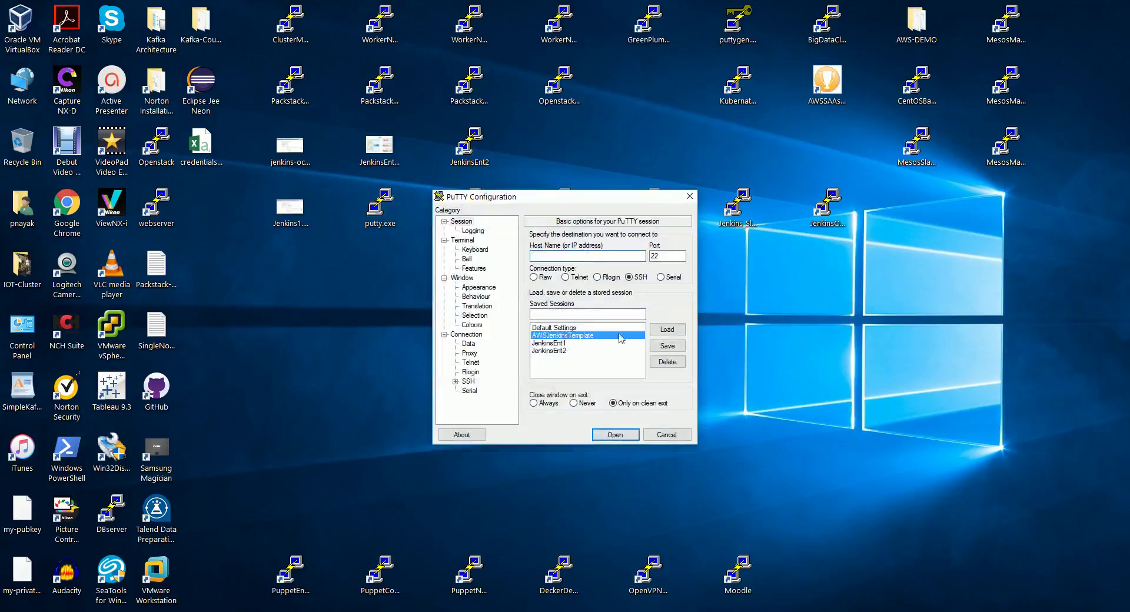
pyautogui.click(667, 330)
pyautogui.doubleClick(612, 257)
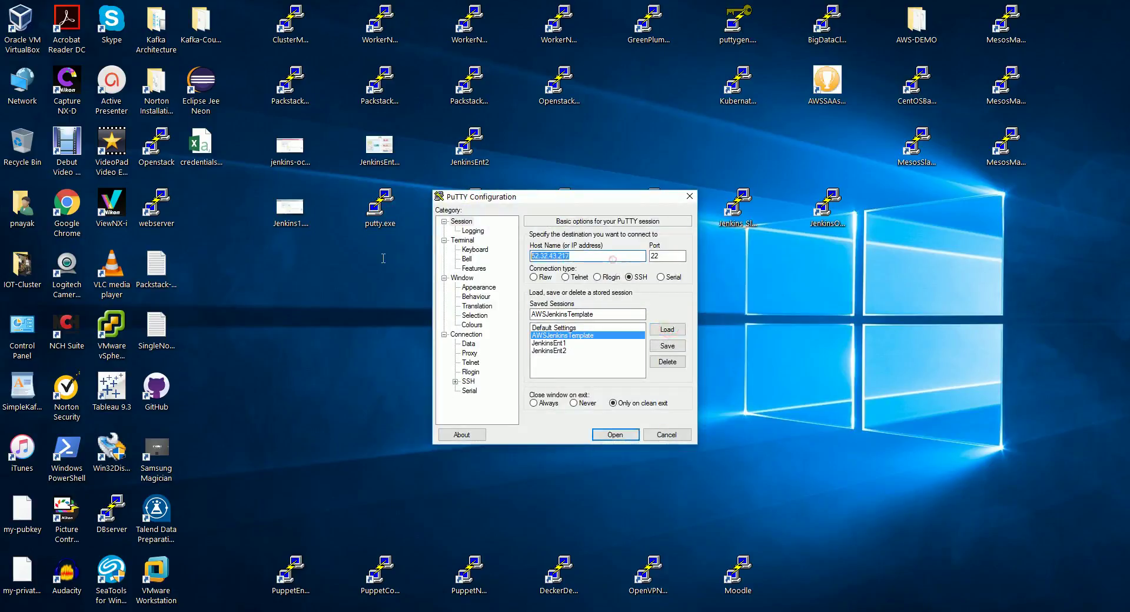
pyautogui.hotkey('ctrl', 'v')
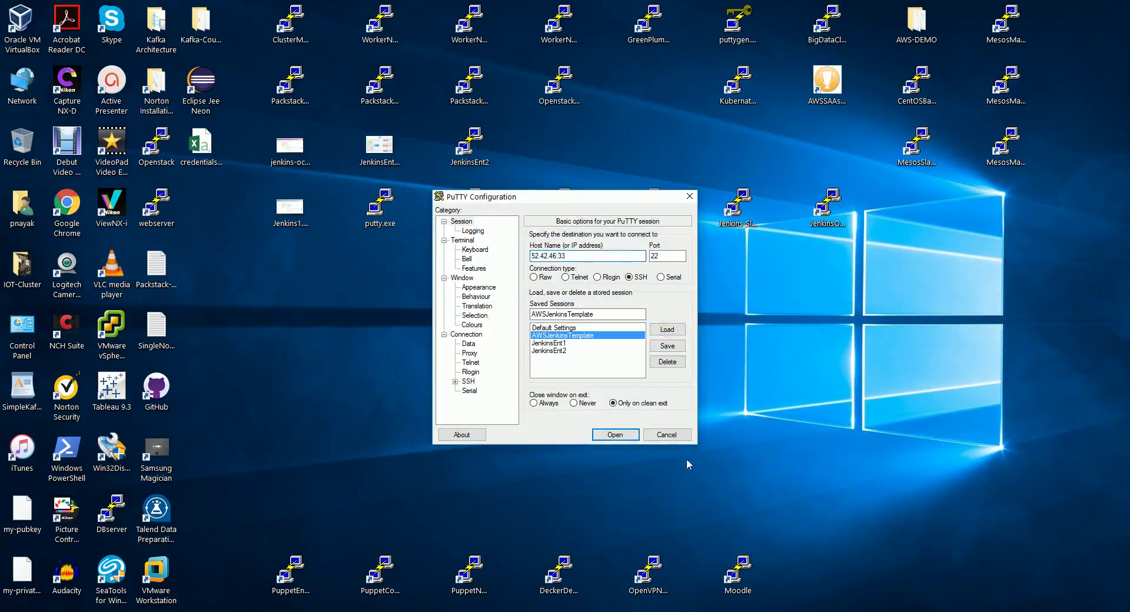
pyautogui.click(616, 435)
pyautogui.click(553, 397)
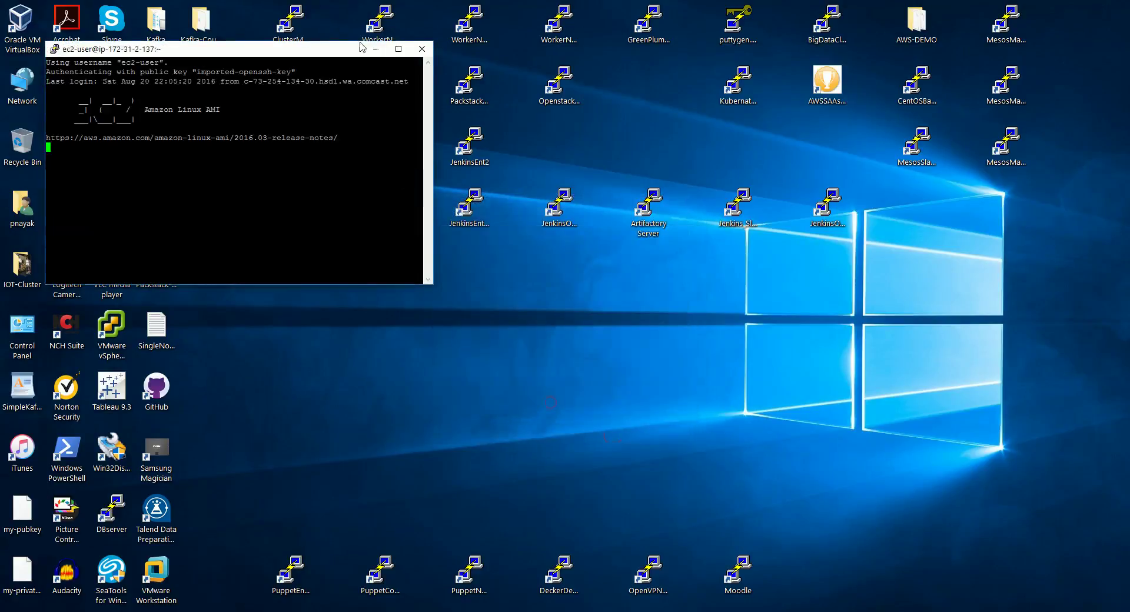
# Maximize the terminal window, list the slave's home directory with ls and highlight the workspace folder
pyautogui.click(399, 49)
pyautogui.write('ls')
pyautogui.press('Return')
pyautogui.doubleClick(526, 113)
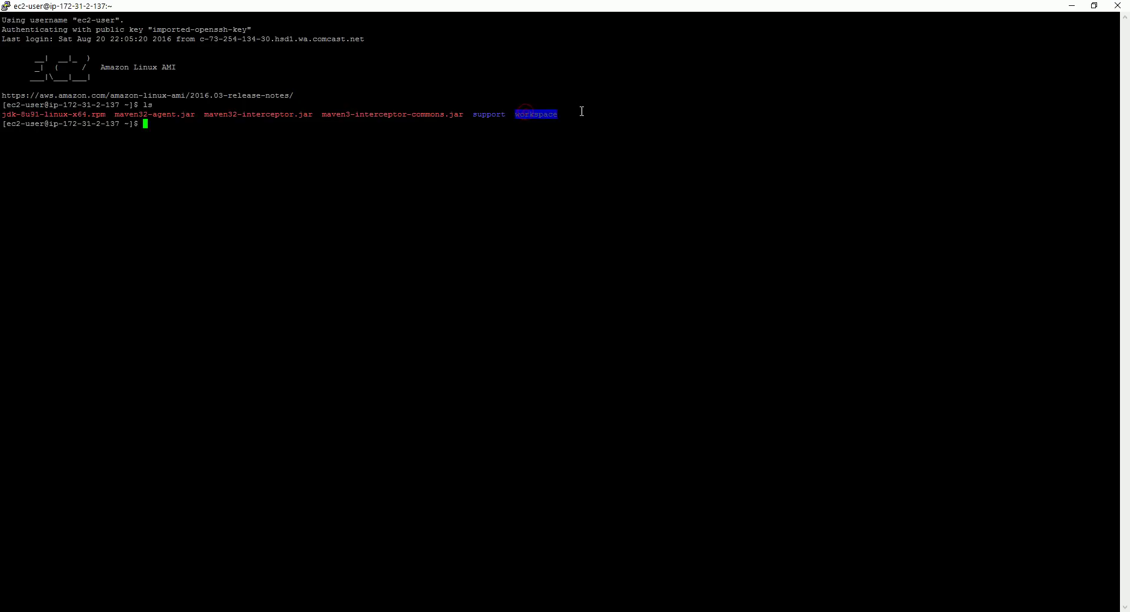
# Change into the workspace directory on the slave and list its contents with ls
pyautogui.write('cd w')
pyautogui.press('Tab')
pyautogui.press('Return')
pyautogui.write('ls')
pyautogui.press('Return')
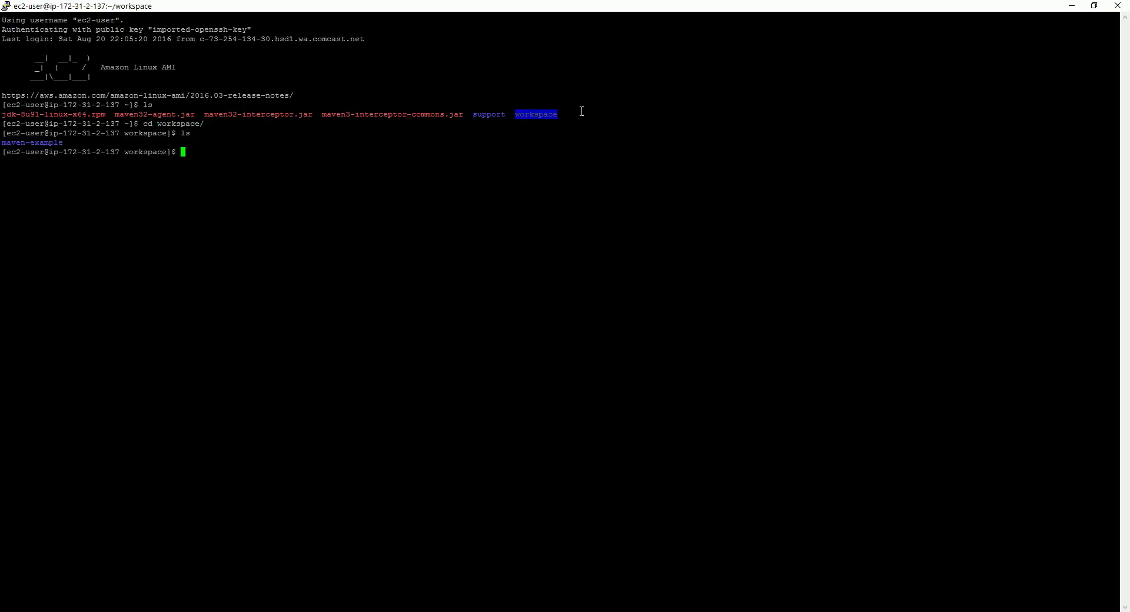
# Change into the maven-example directory on the slave and list its contents with ls
pyautogui.write('cd m')
pyautogui.press('Tab')
pyautogui.press('Return')
pyautogui.write('ls')
pyautogui.press('Return')
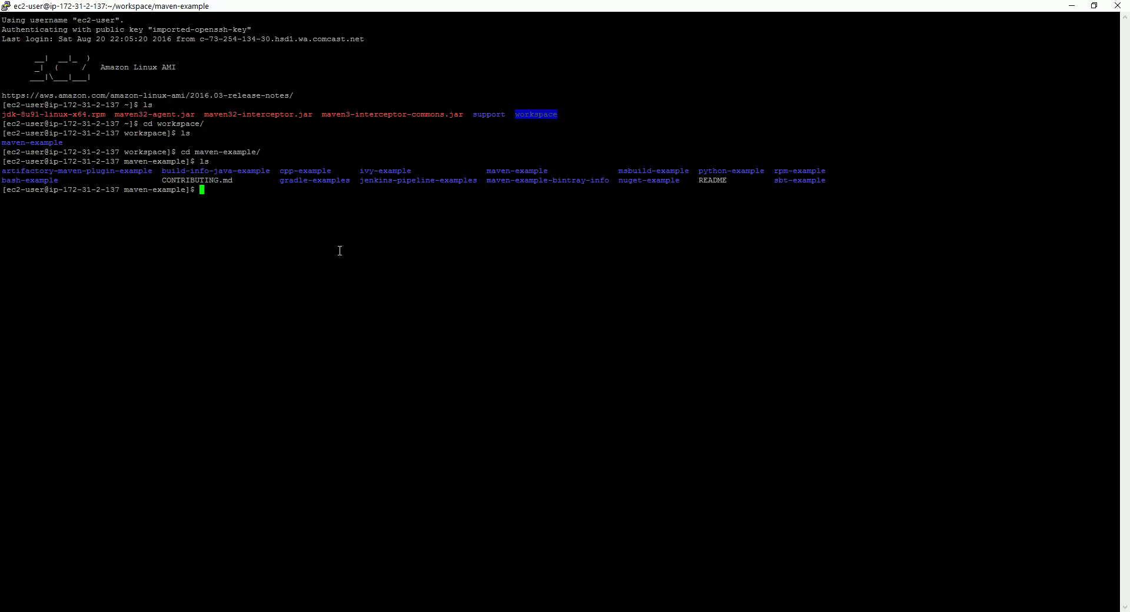
# Clear the terminal screen and list the maven-example directory's contents again
pyautogui.write('clear')
pyautogui.press('Return')
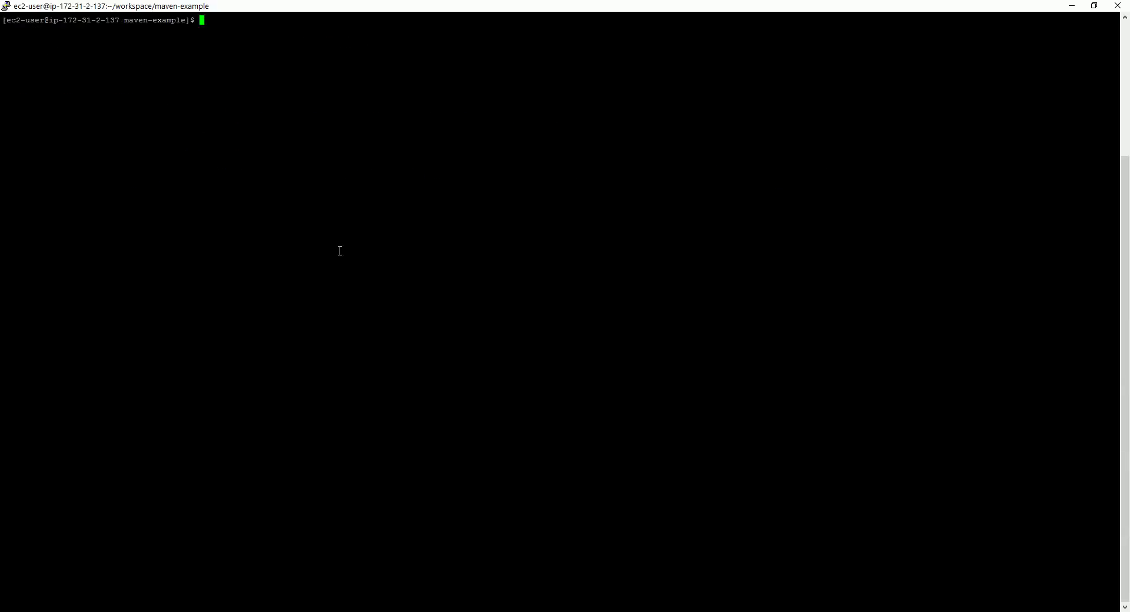
pyautogui.write('ls')
pyautogui.press('Return')
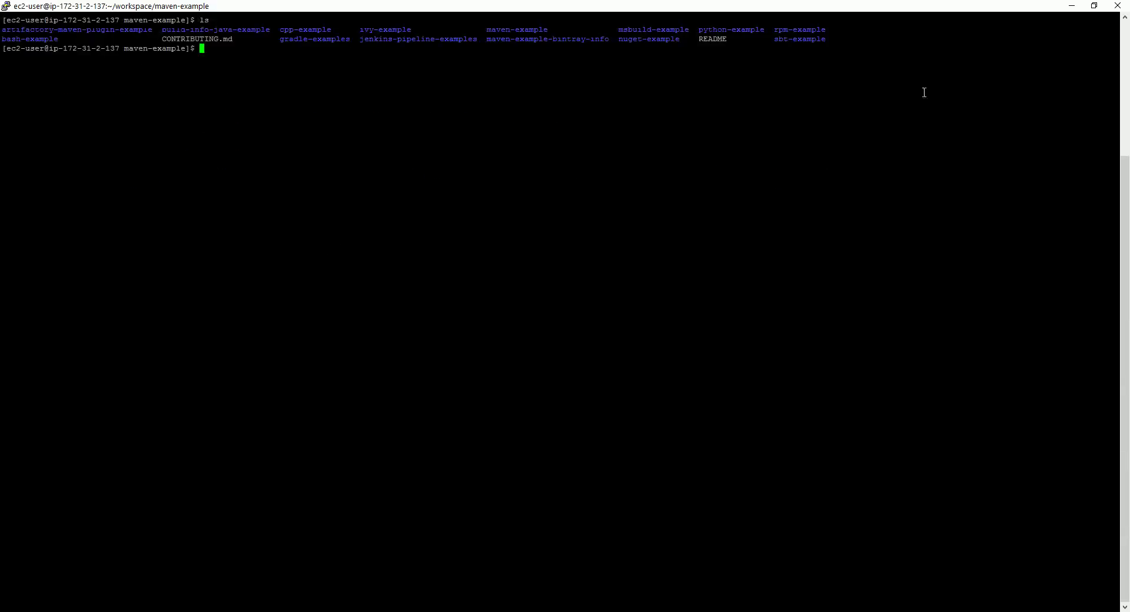
# Restore the terminal from full screen, move its window toward the middle of the desktop and switch to the browser
pyautogui.click(1094, 6)
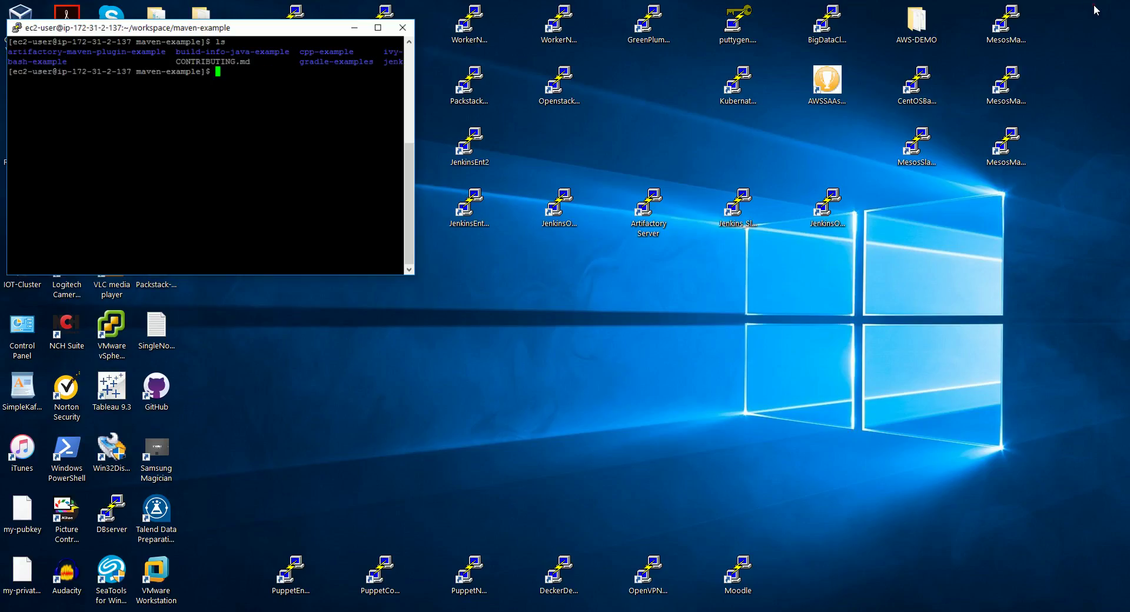
pyautogui.moveTo(333, 52); pyautogui.dragTo(679, 158)
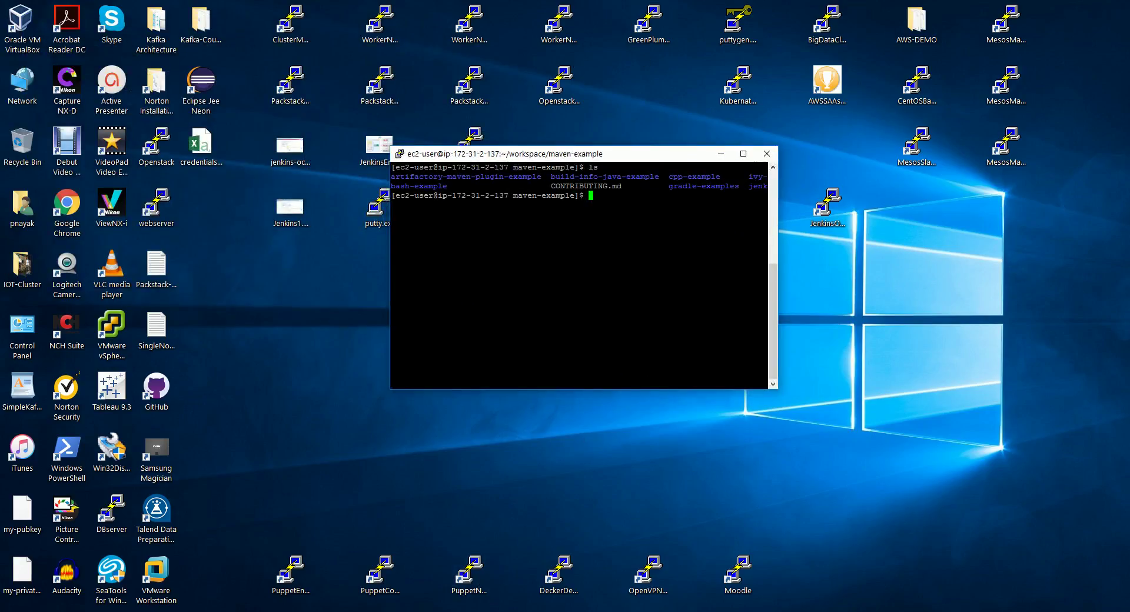
pyautogui.hotkey('alt', 'Tab')
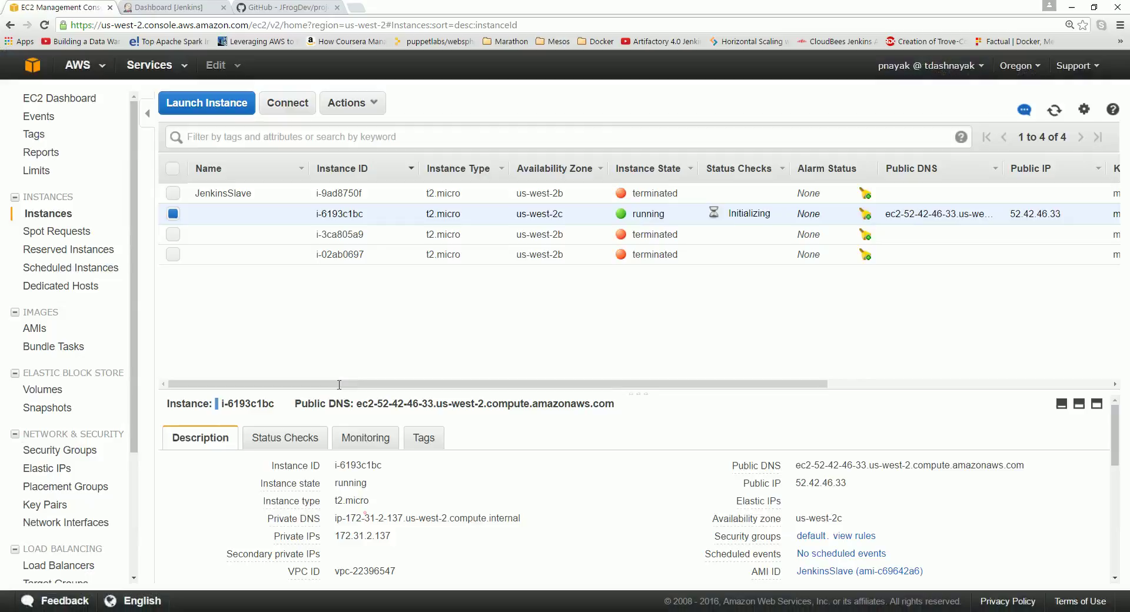
# Compare the Jenkins Operations Center dashboard with the EC2 console's instance list
pyautogui.click(176, 8)
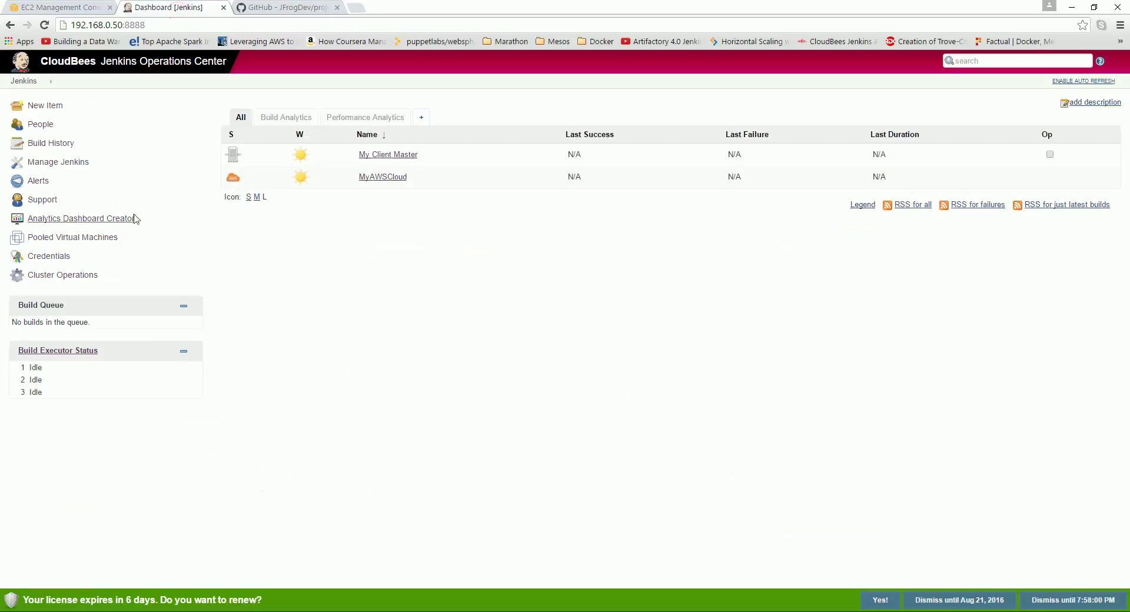
pyautogui.click(41, 8)
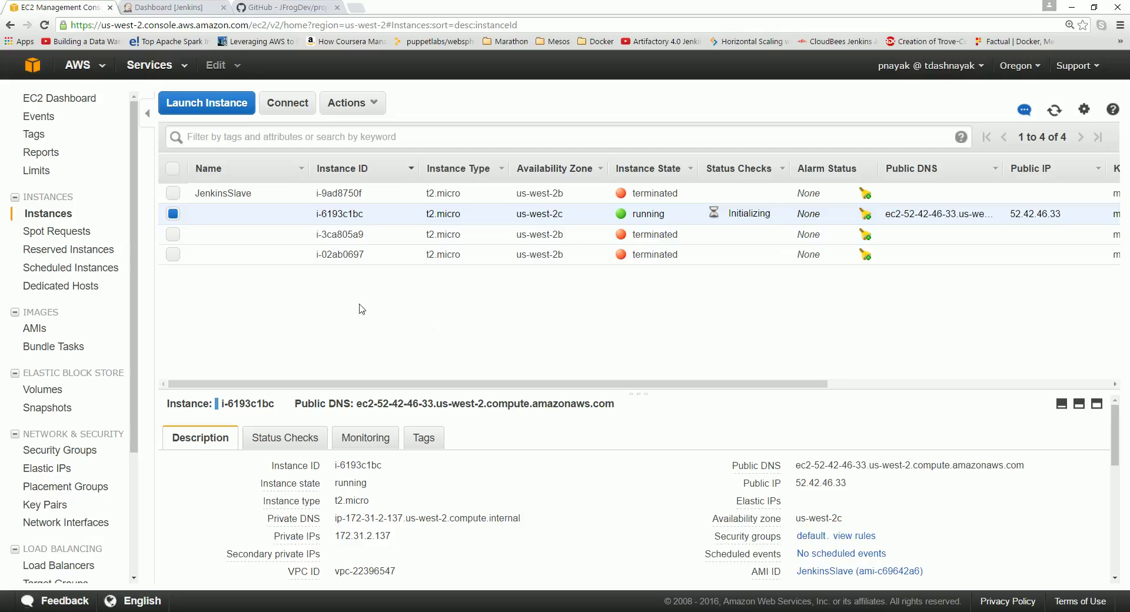
pyautogui.click(162, 7)
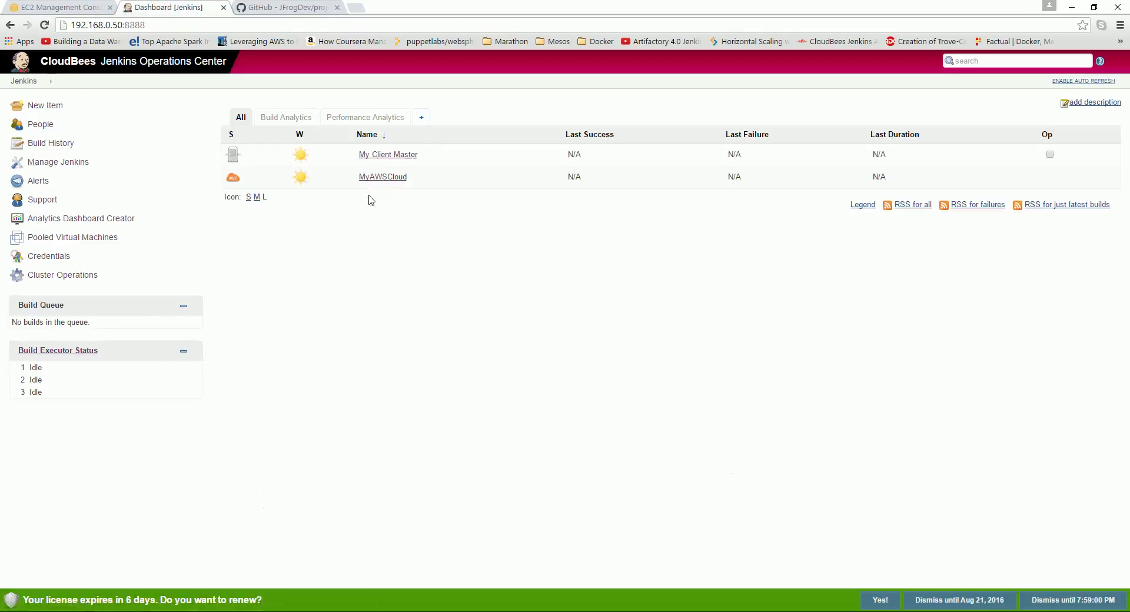
pyautogui.click(34, 8)
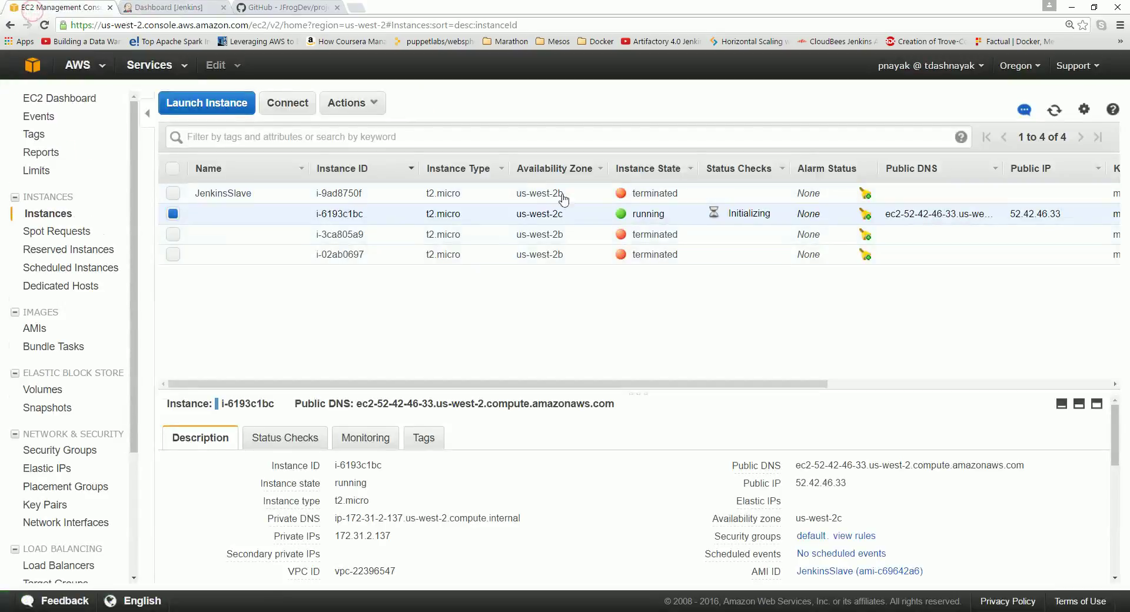
# Go to My Client Master from the Jenkins Operations Center dashboard and open the console output of maven-example build #1
pyautogui.click(175, 7)
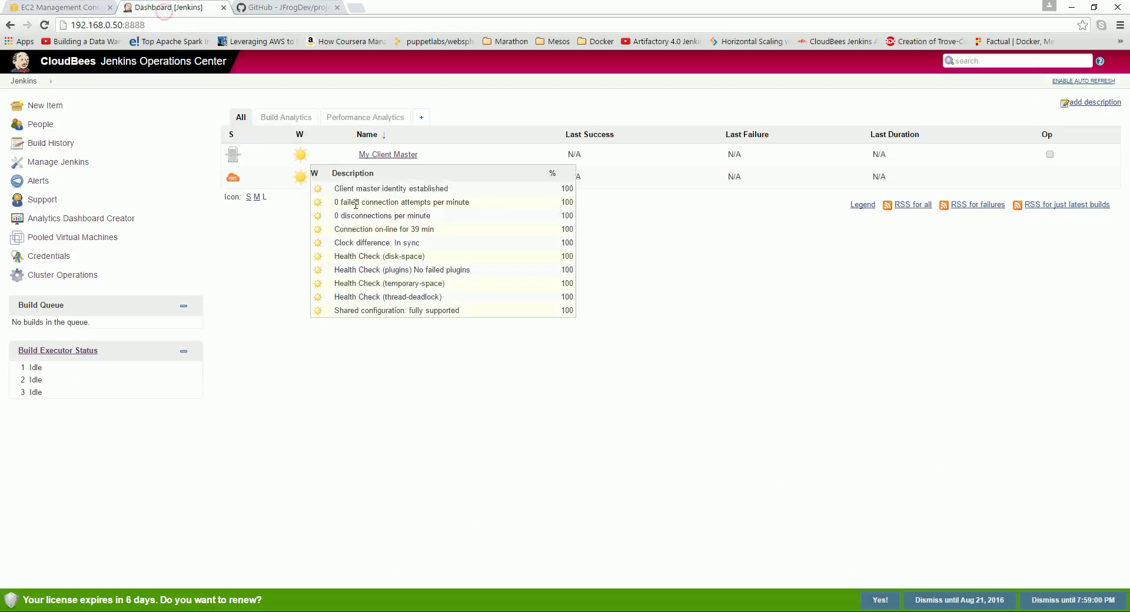
pyautogui.click(380, 155)
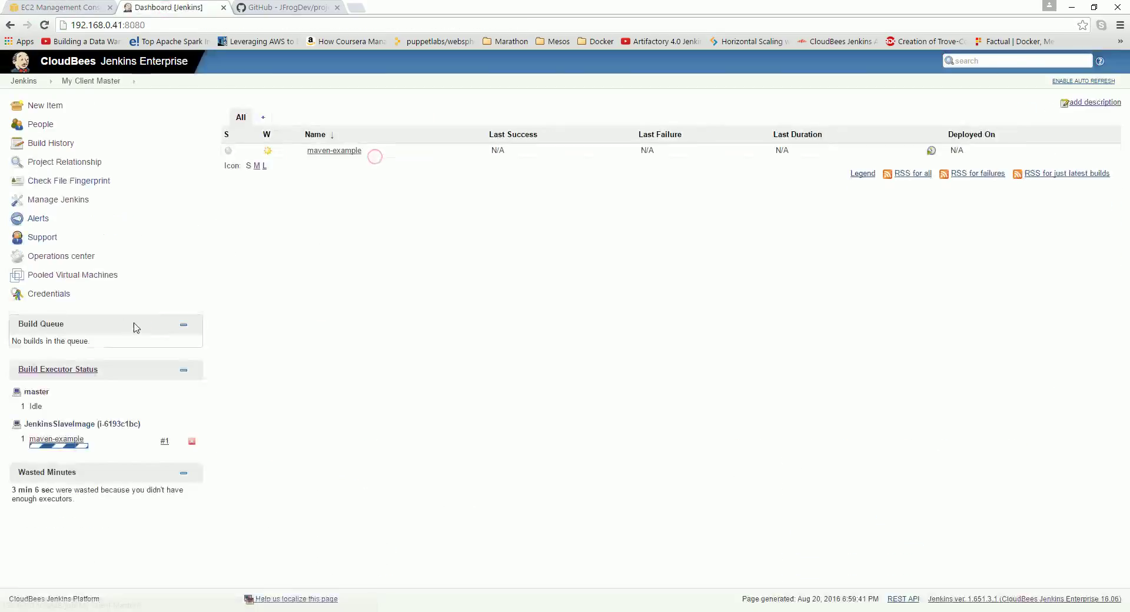
pyautogui.click(173, 441)
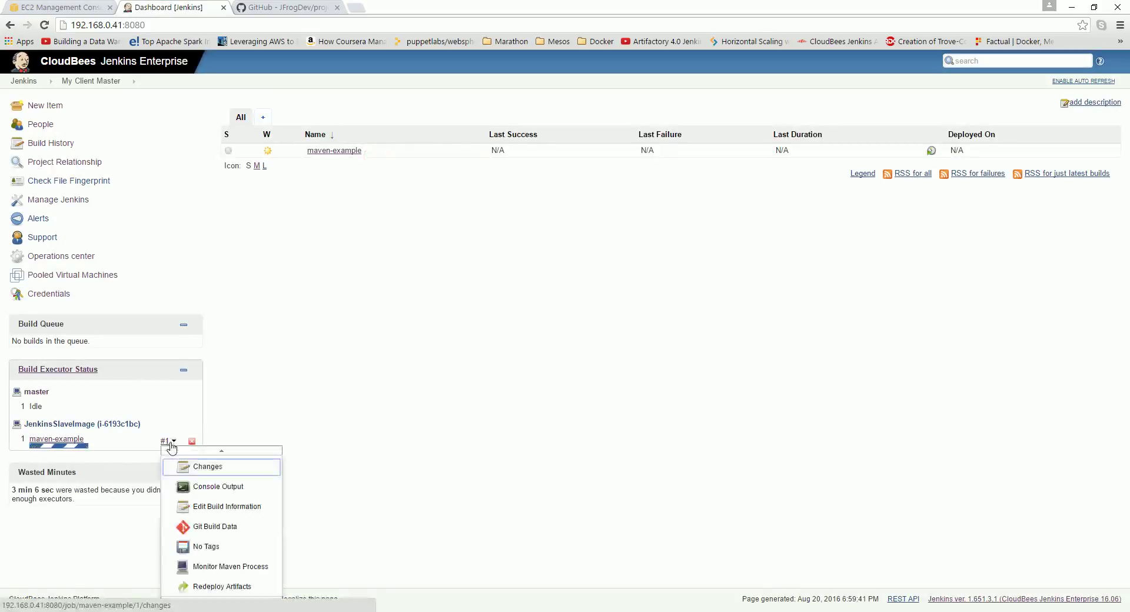
pyautogui.click(206, 482)
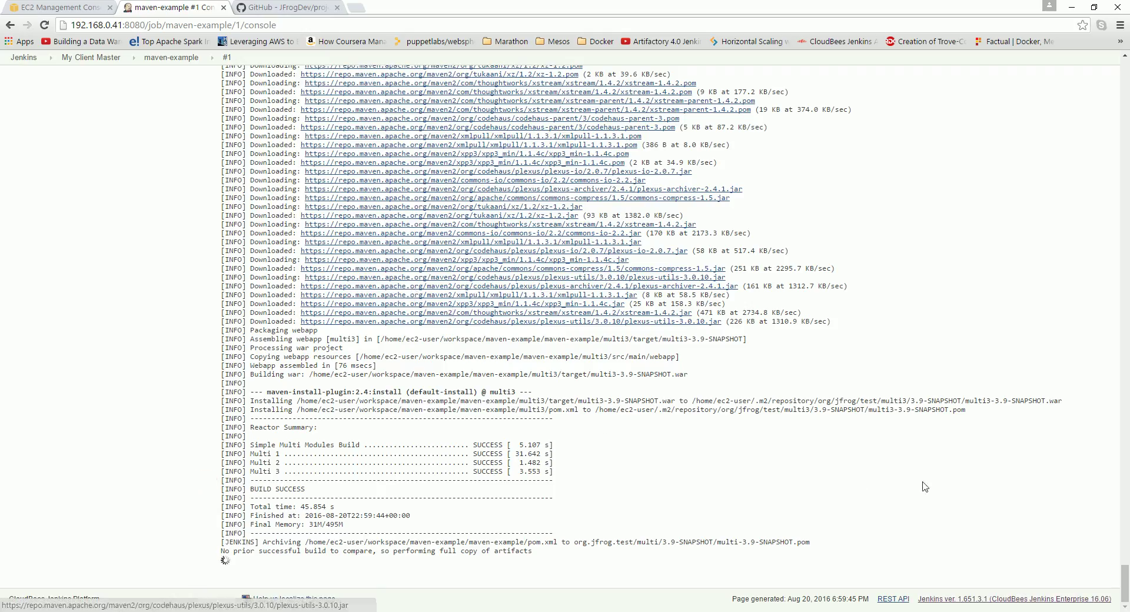
# Highlight the BUILD SUCCESS and Finished: SUCCESS lines in the console output, and return to the start of the log
pyautogui.moveTo(248, 488); pyautogui.dragTo(306, 490)
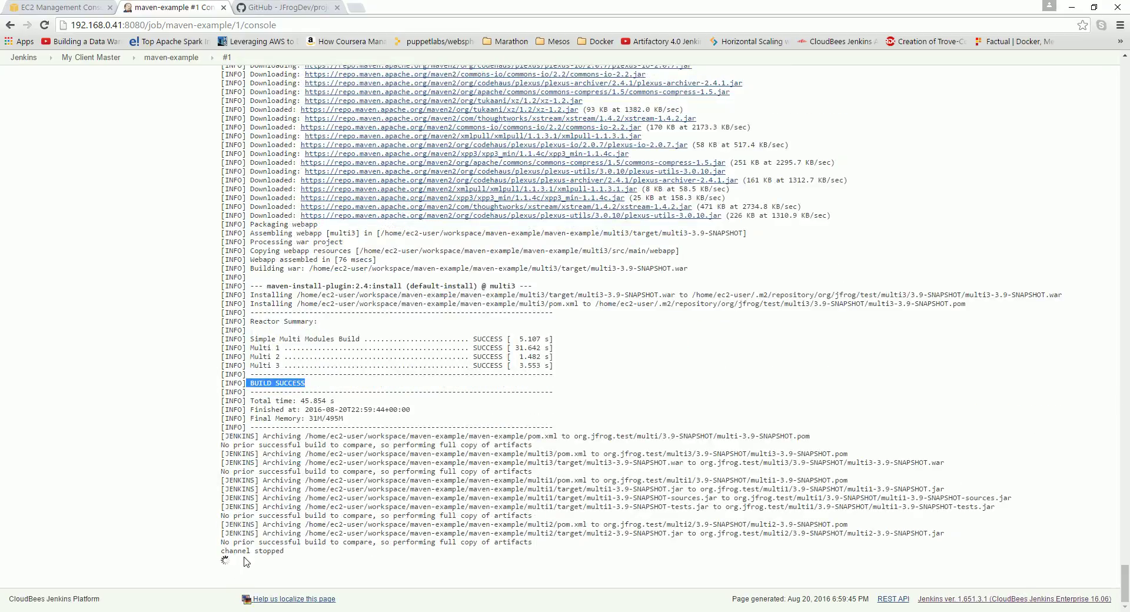
pyautogui.moveTo(219, 562); pyautogui.dragTo(347, 563)
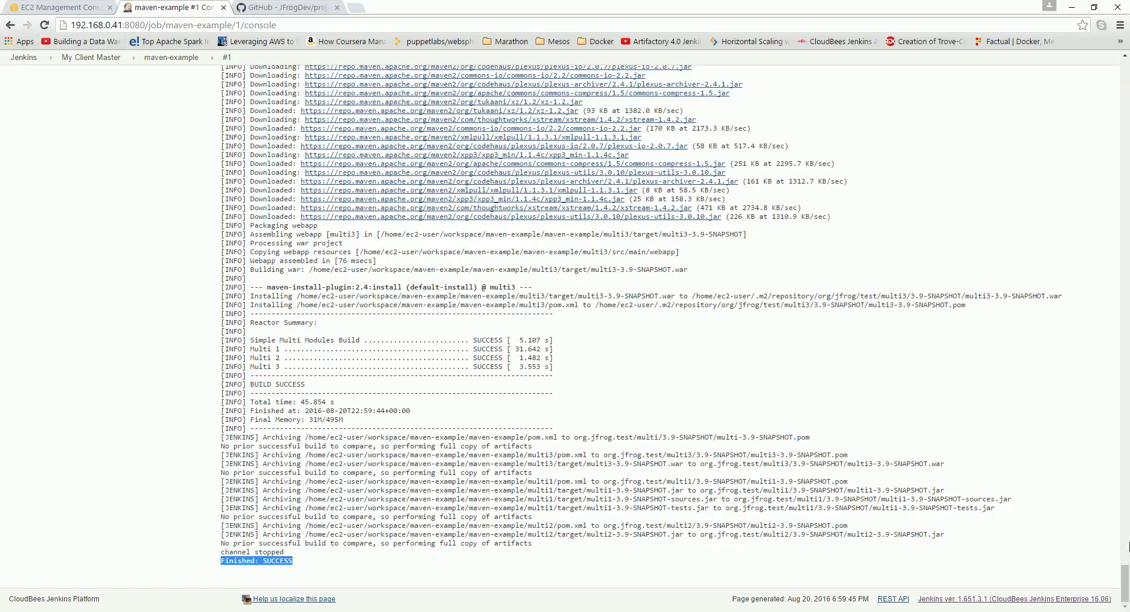
pyautogui.moveTo(1126, 582); pyautogui.dragTo(1125, 79)
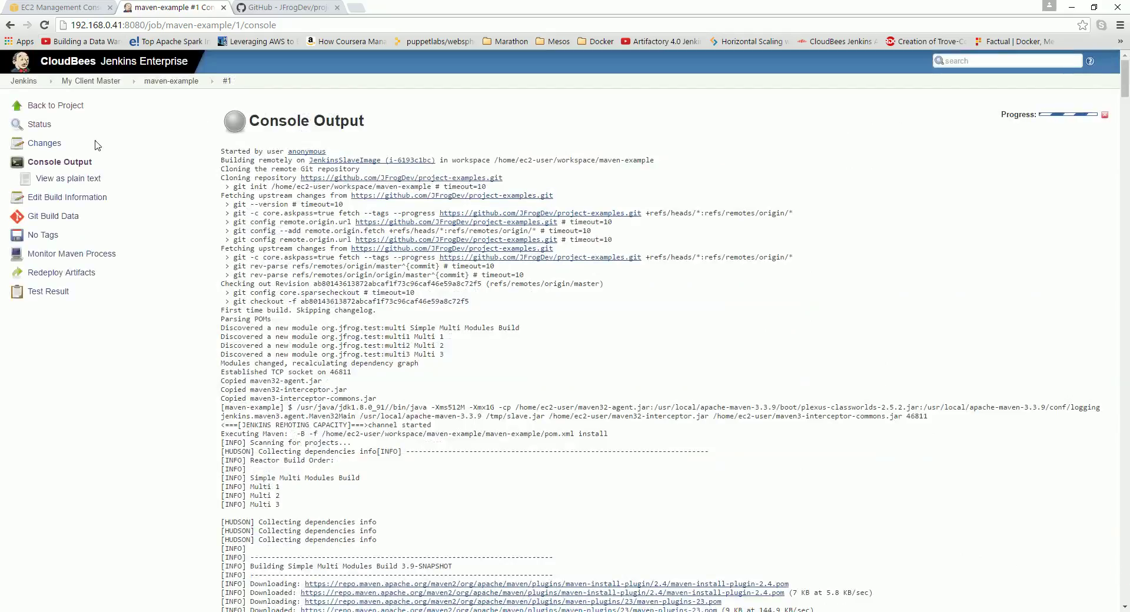
# Check the job on the My Client Master dashboard, and reload the list of running instances in the EC2 console
pyautogui.click(86, 87)
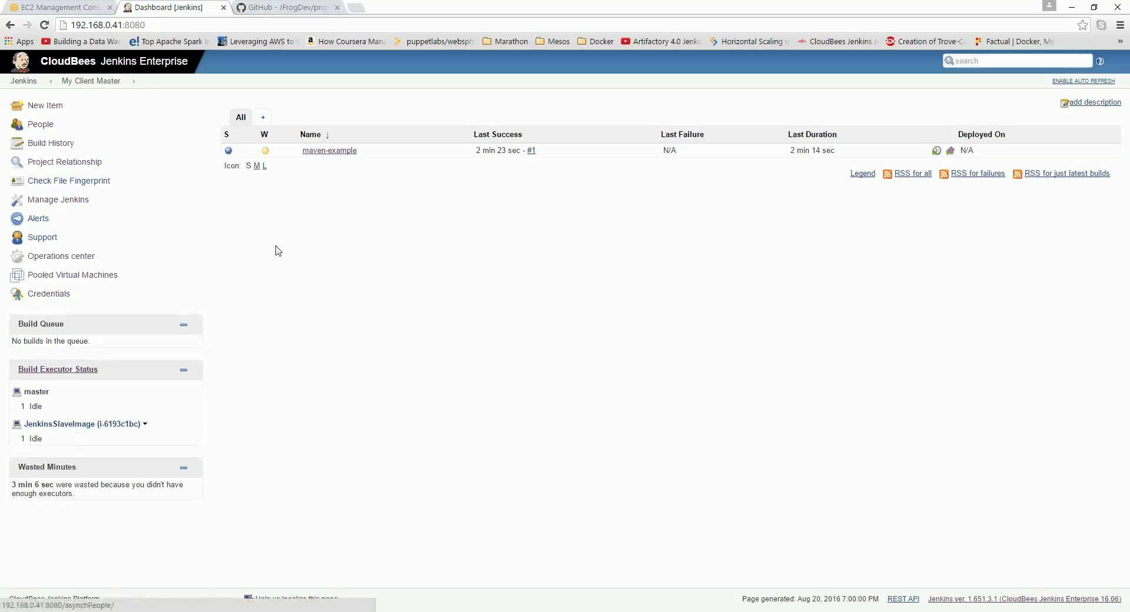
pyautogui.click(28, 6)
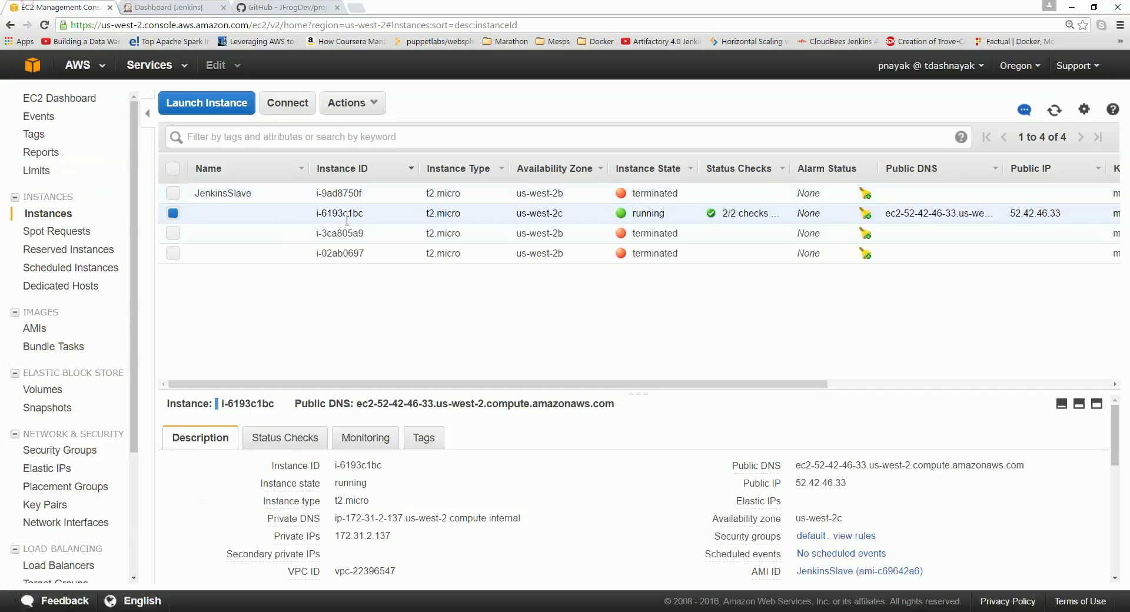
pyautogui.click(43, 96)
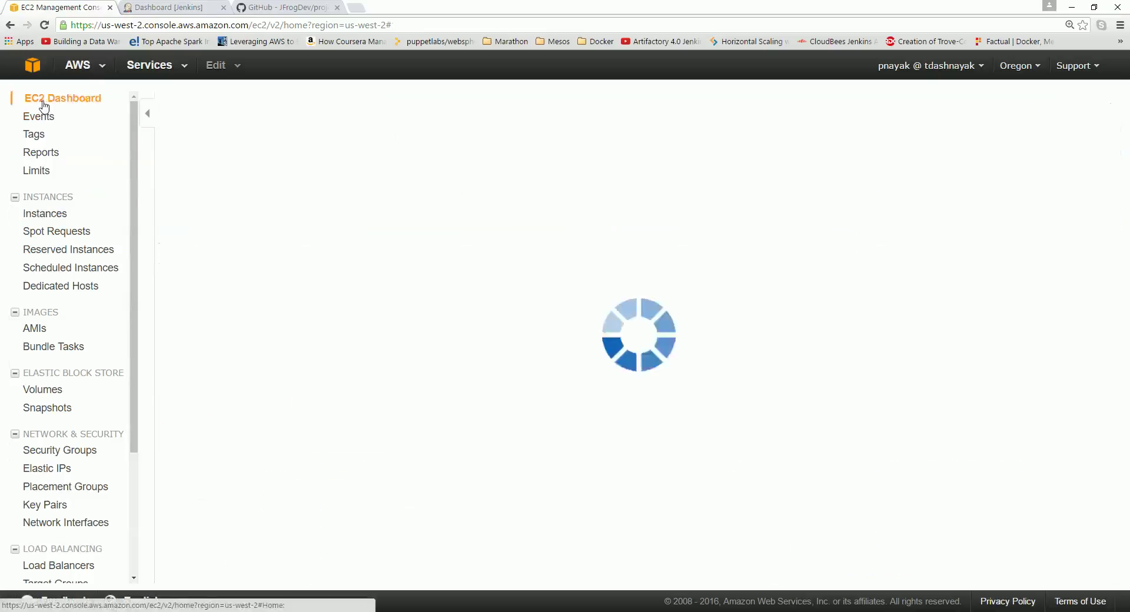
pyautogui.click(258, 149)
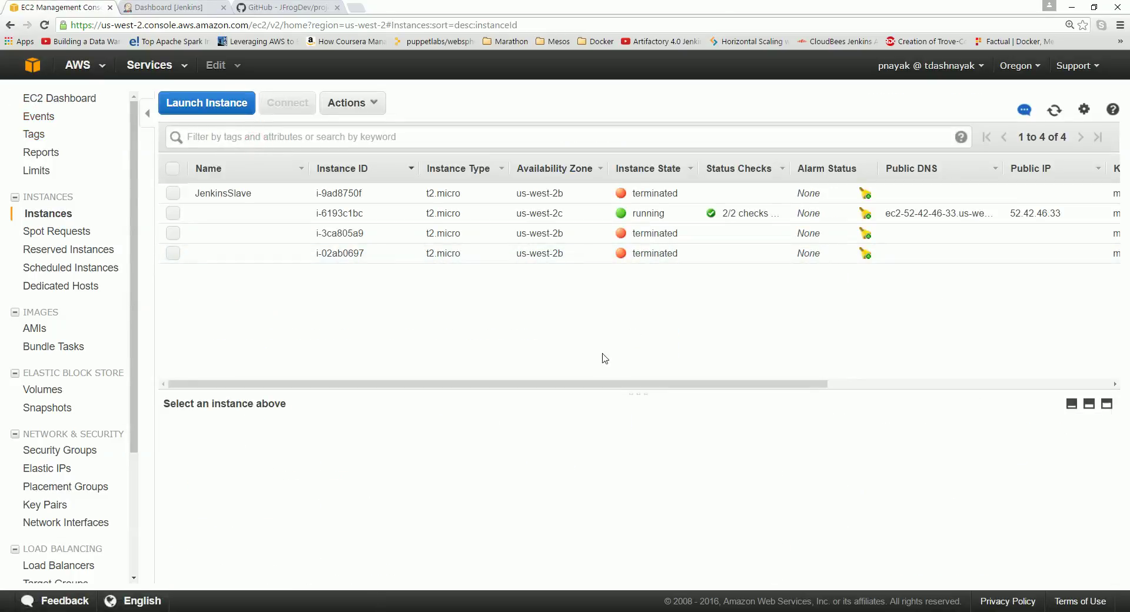
# Switch back to Jenkins and return to the top-level Operations Center dashboard
pyautogui.click(148, 8)
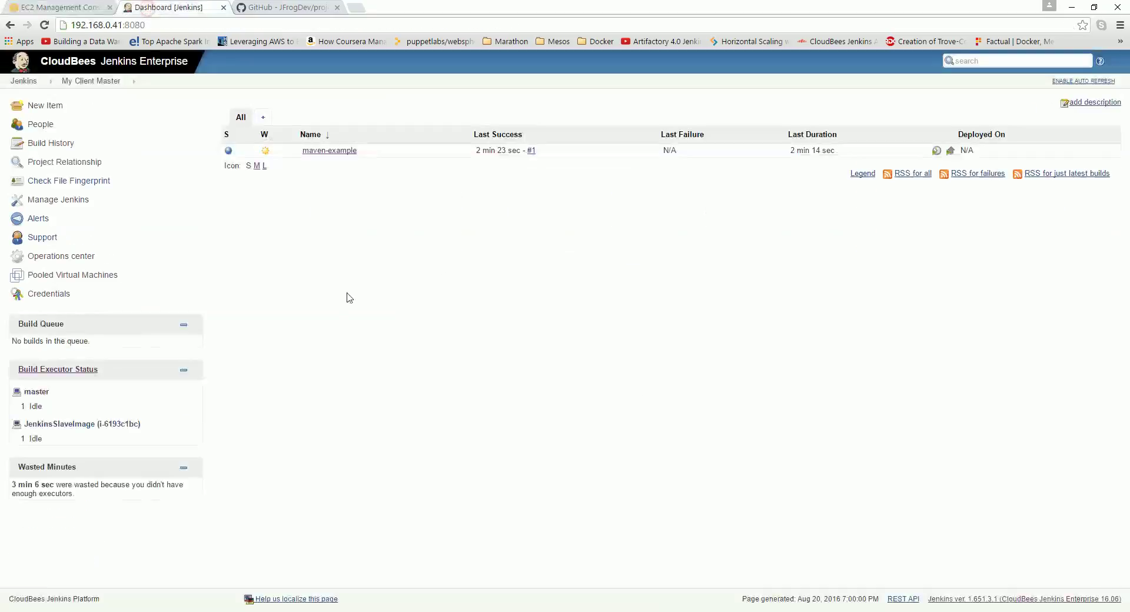
pyautogui.click(1009, 609)
pyautogui.click(23, 81)
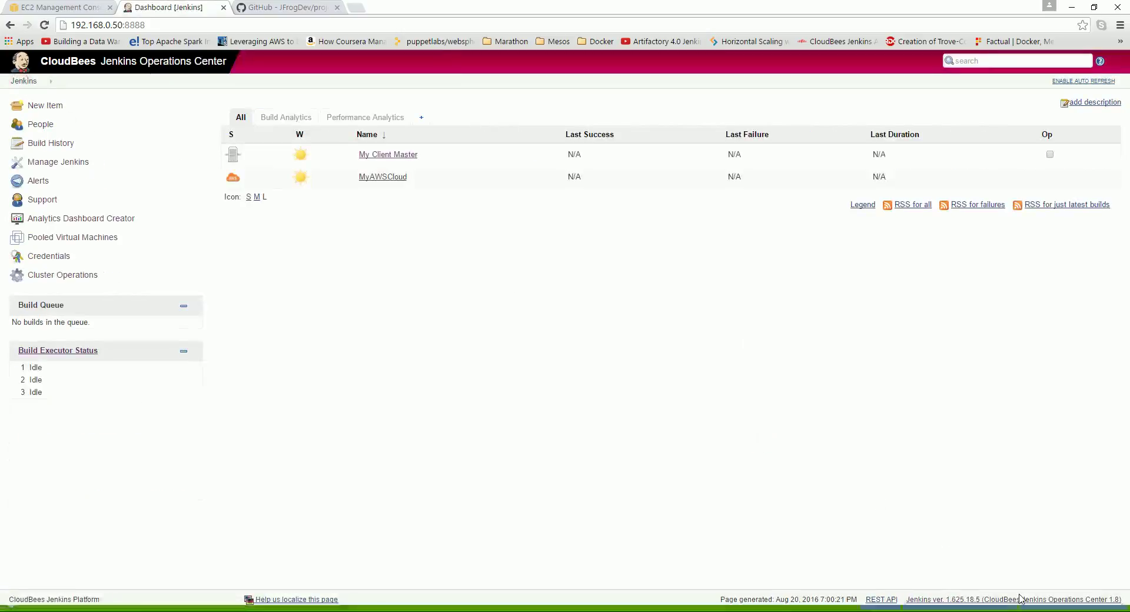
pyautogui.click(999, 602)
pyautogui.click(1007, 600)
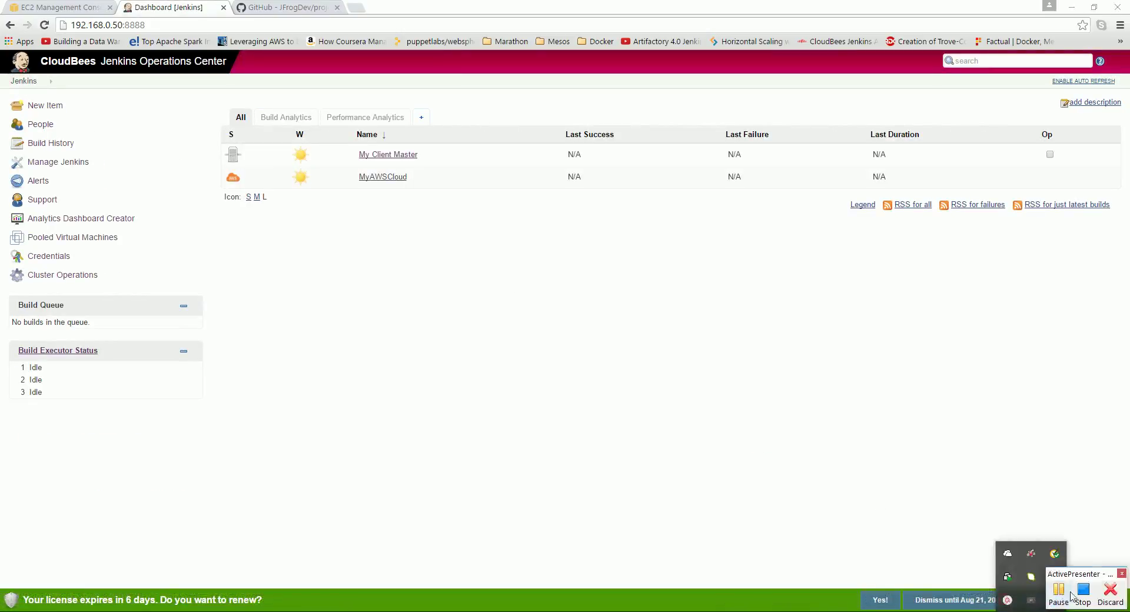